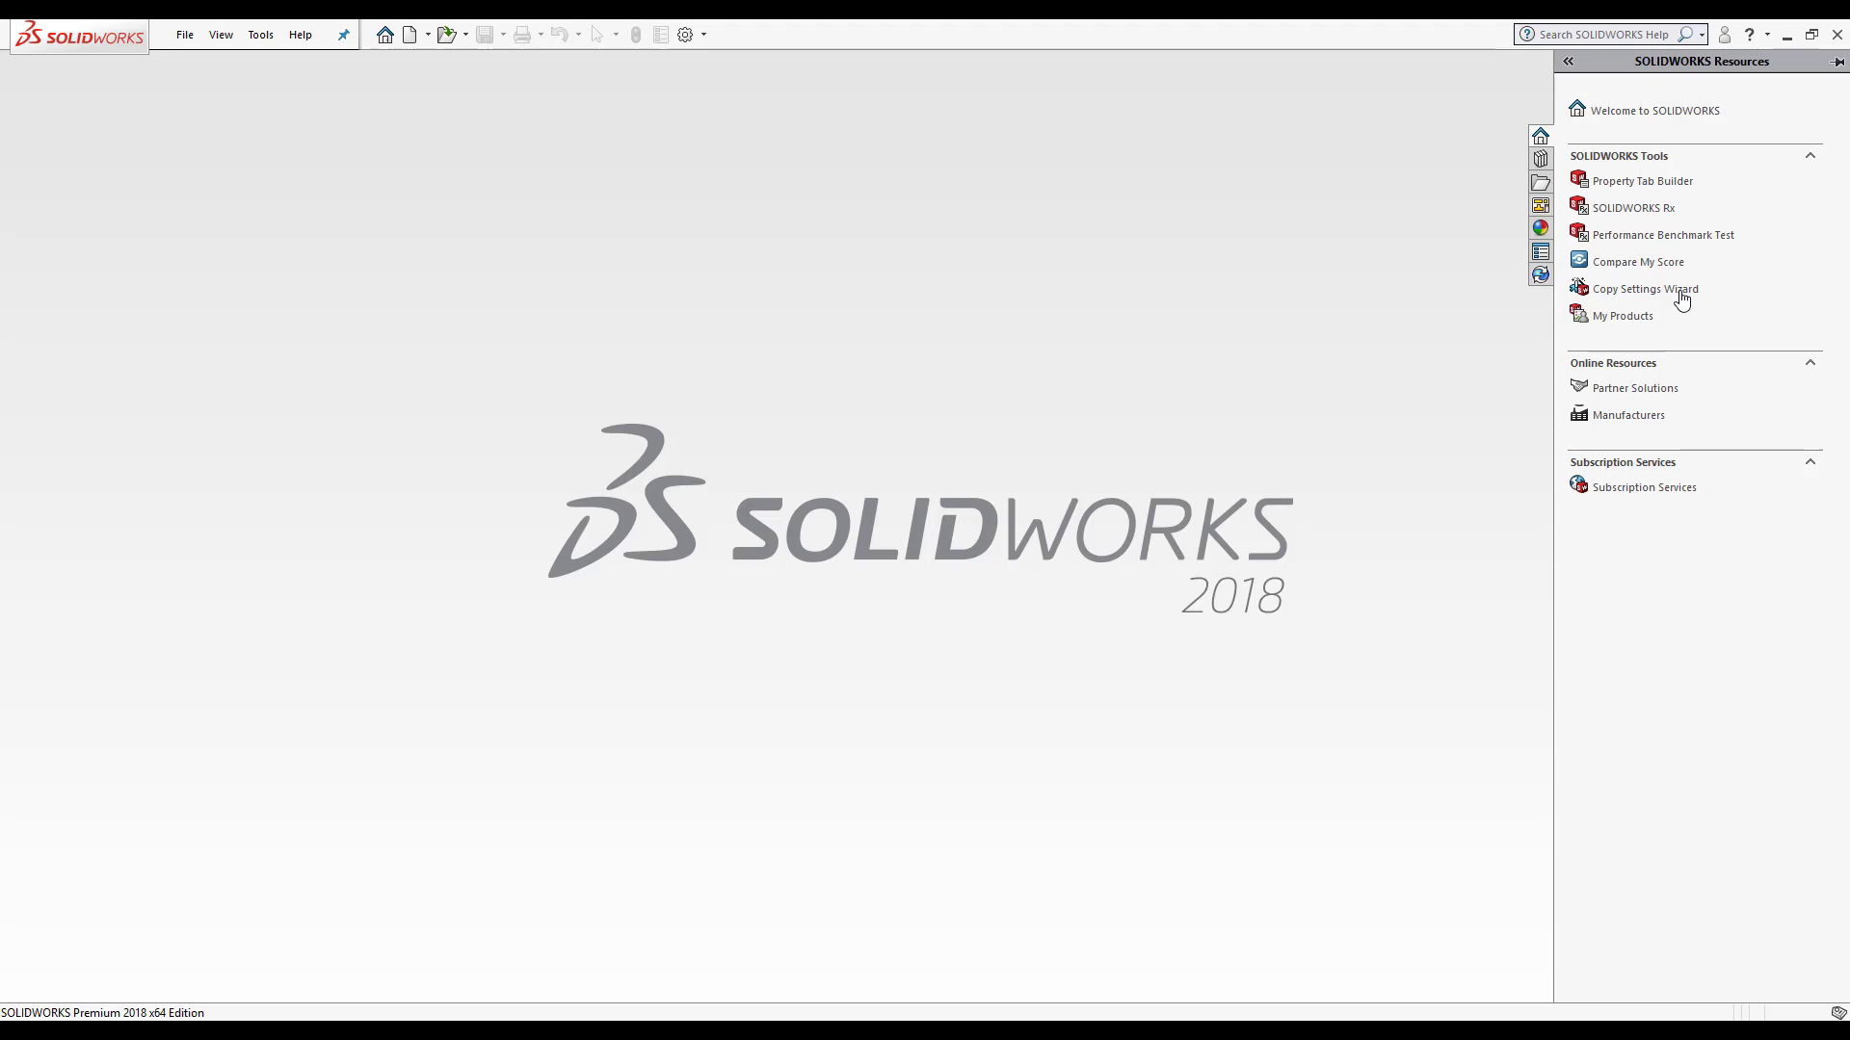
Step: Open the Welcome to SOLIDWORKS dialog from the SOLIDWORKS Resources task pane
{"action": "left_click", "coordinate": [1630, 113]}
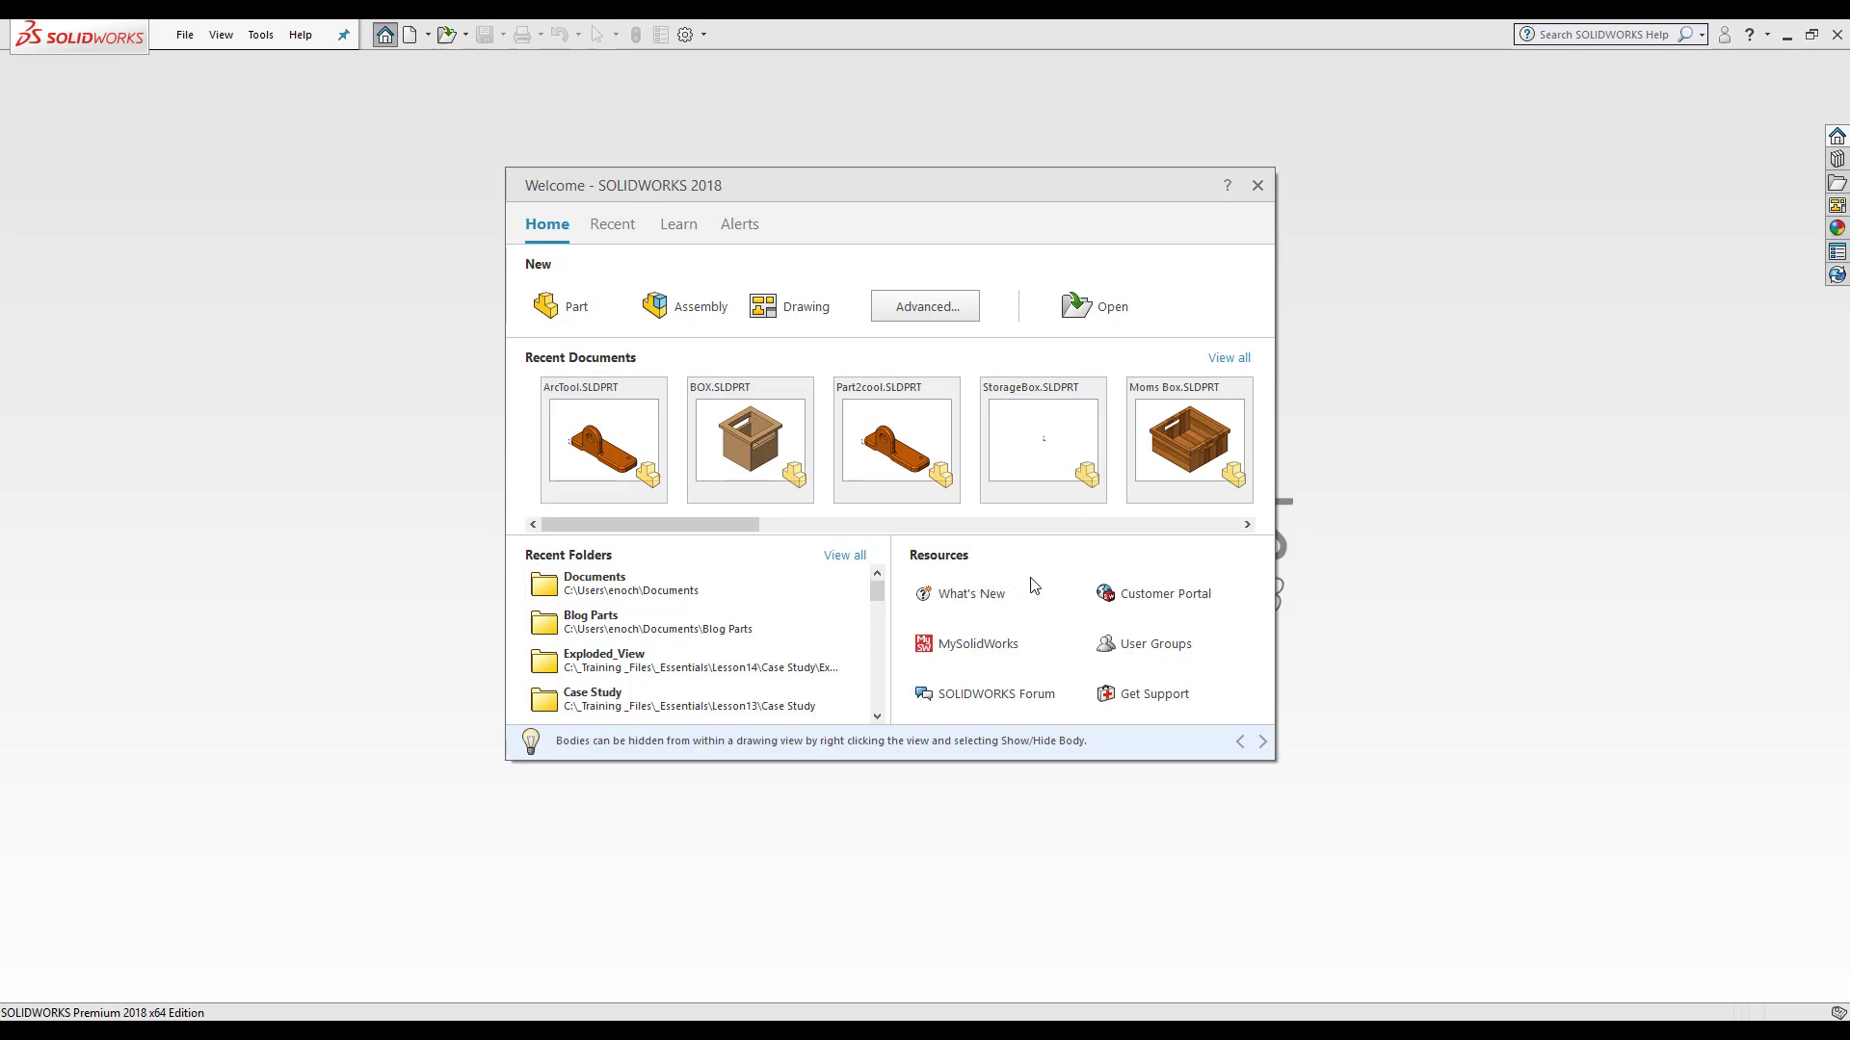
Step: Open ArcTool.SLDPRT from Recent Documents and display it in Isometric view
{"action": "left_click", "coordinate": [589, 434]}
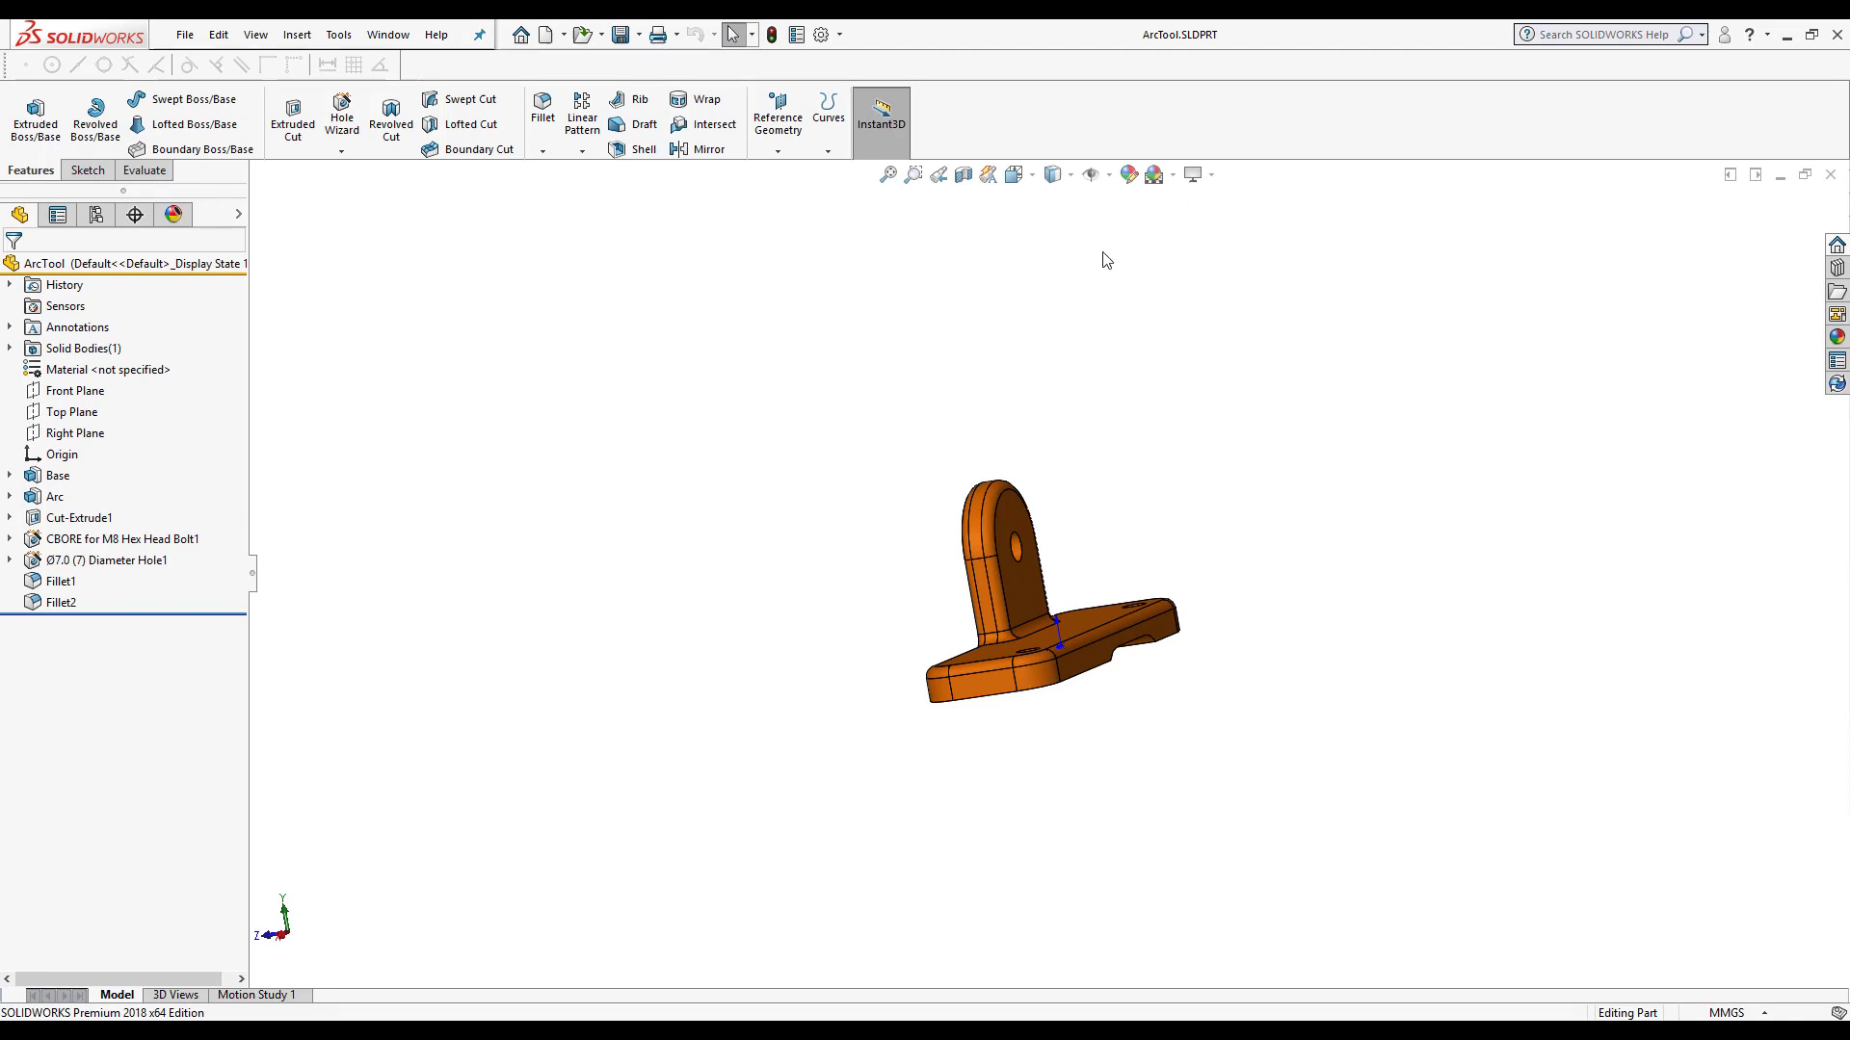
{"action": "key", "text": "space"}
{"action": "left_click", "coordinate": [1167, 291]}
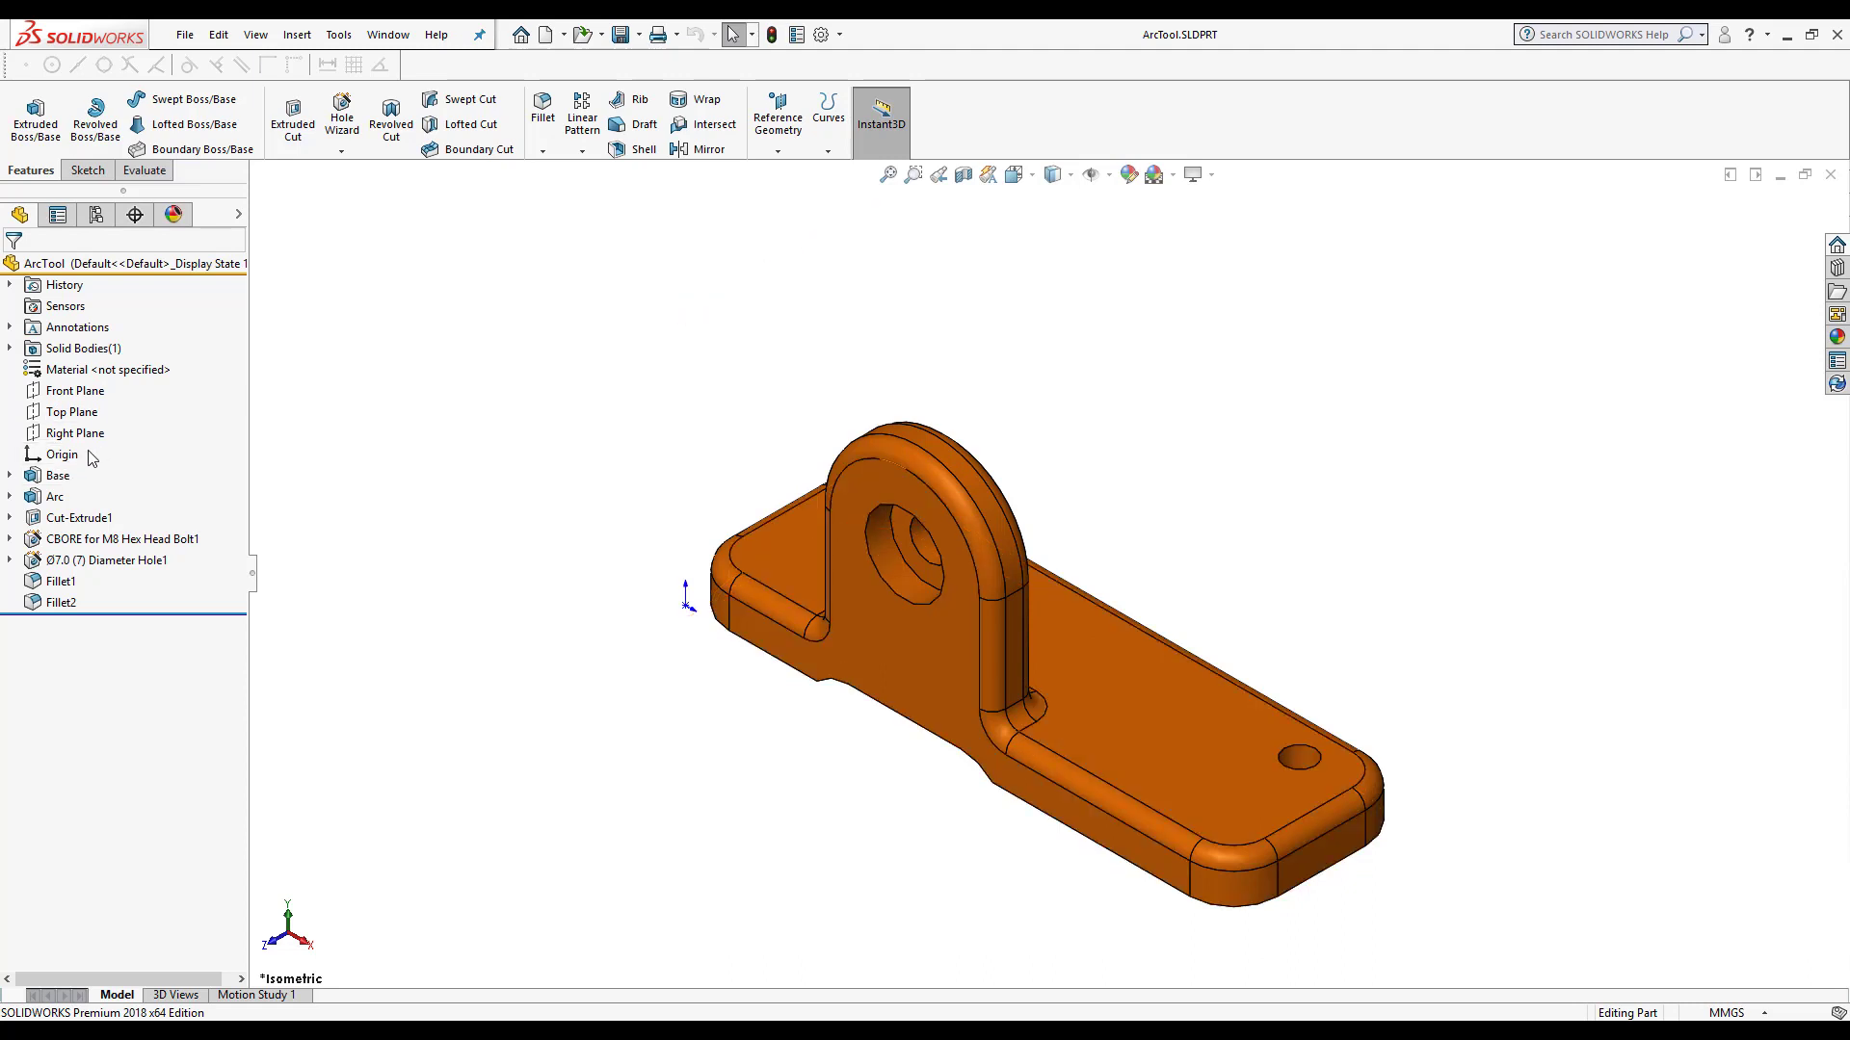
{"action": "mouse_move", "coordinate": [60, 494]}
Step: Roll ArcTool back before the hole and fillets, then Roll to End to restore every feature
{"action": "left_click", "coordinate": [178, 610]}
{"action": "left_click_drag", "start_coordinate": [179, 610], "coordinate": [177, 552]}
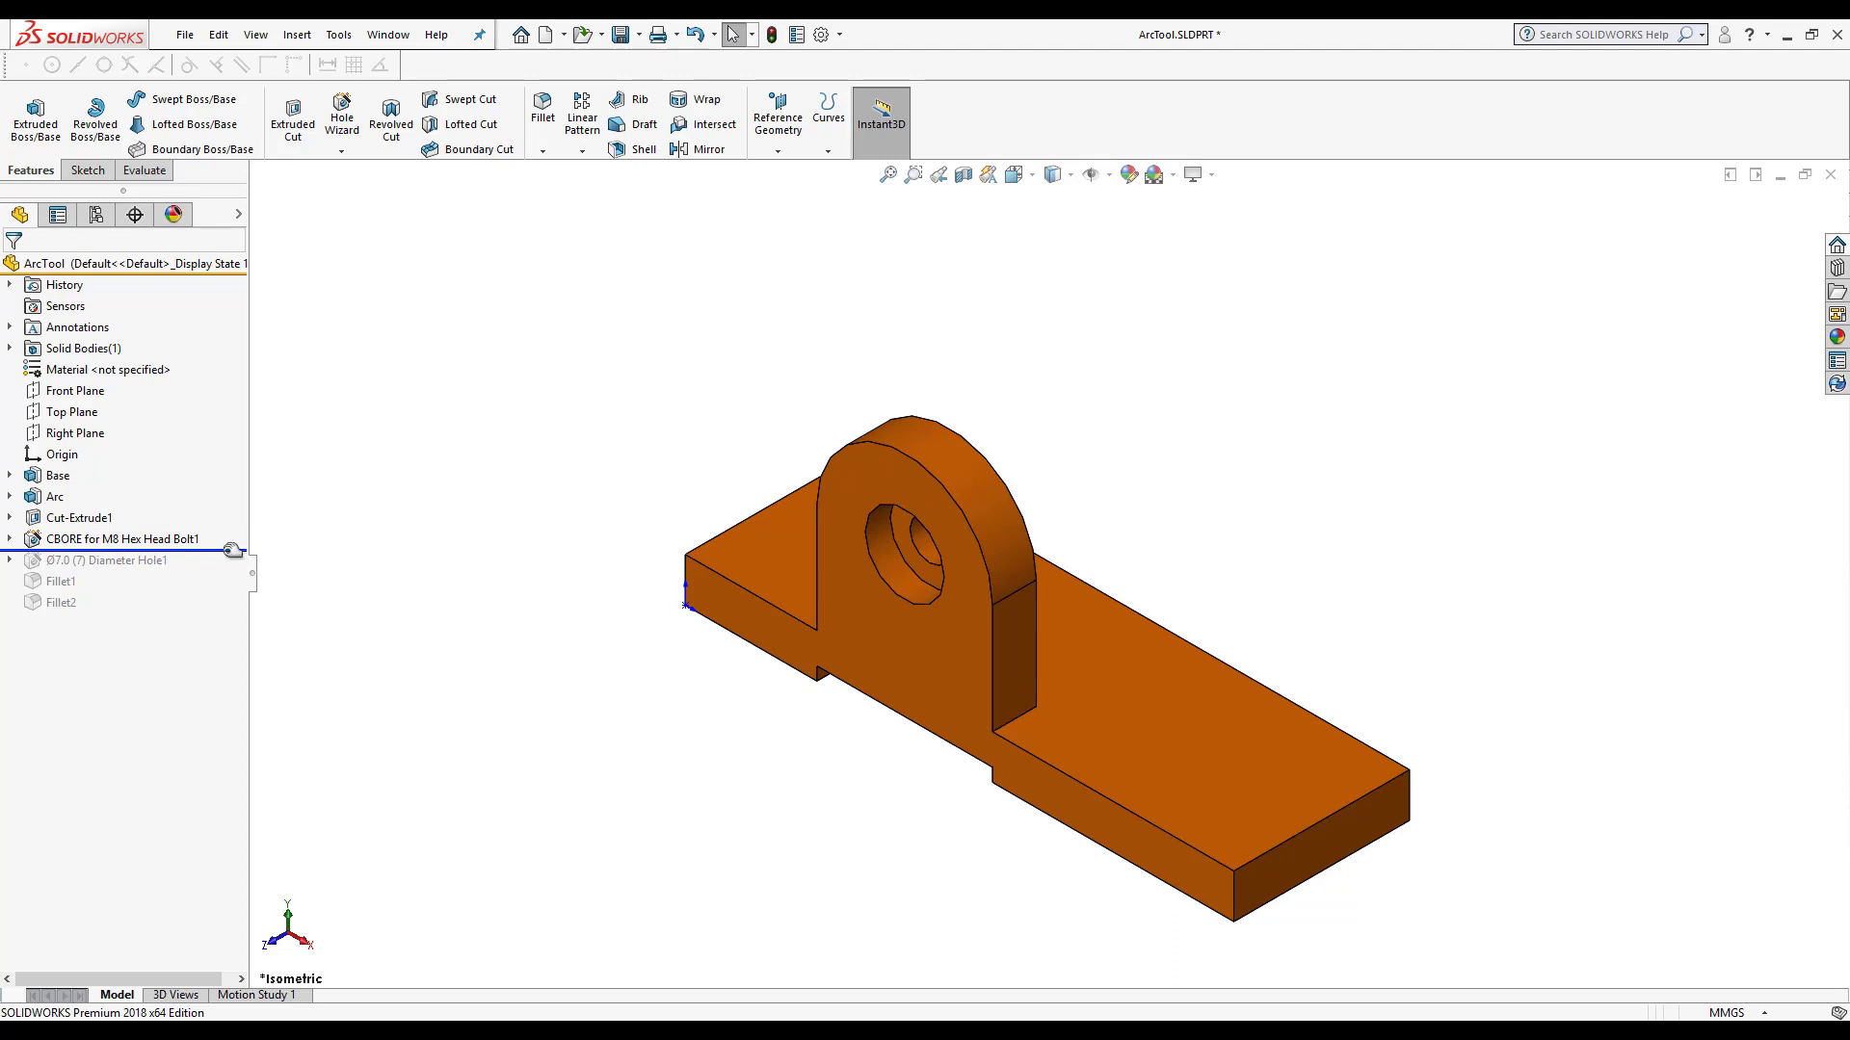
{"action": "left_click_drag", "start_coordinate": [233, 551], "coordinate": [185, 616]}
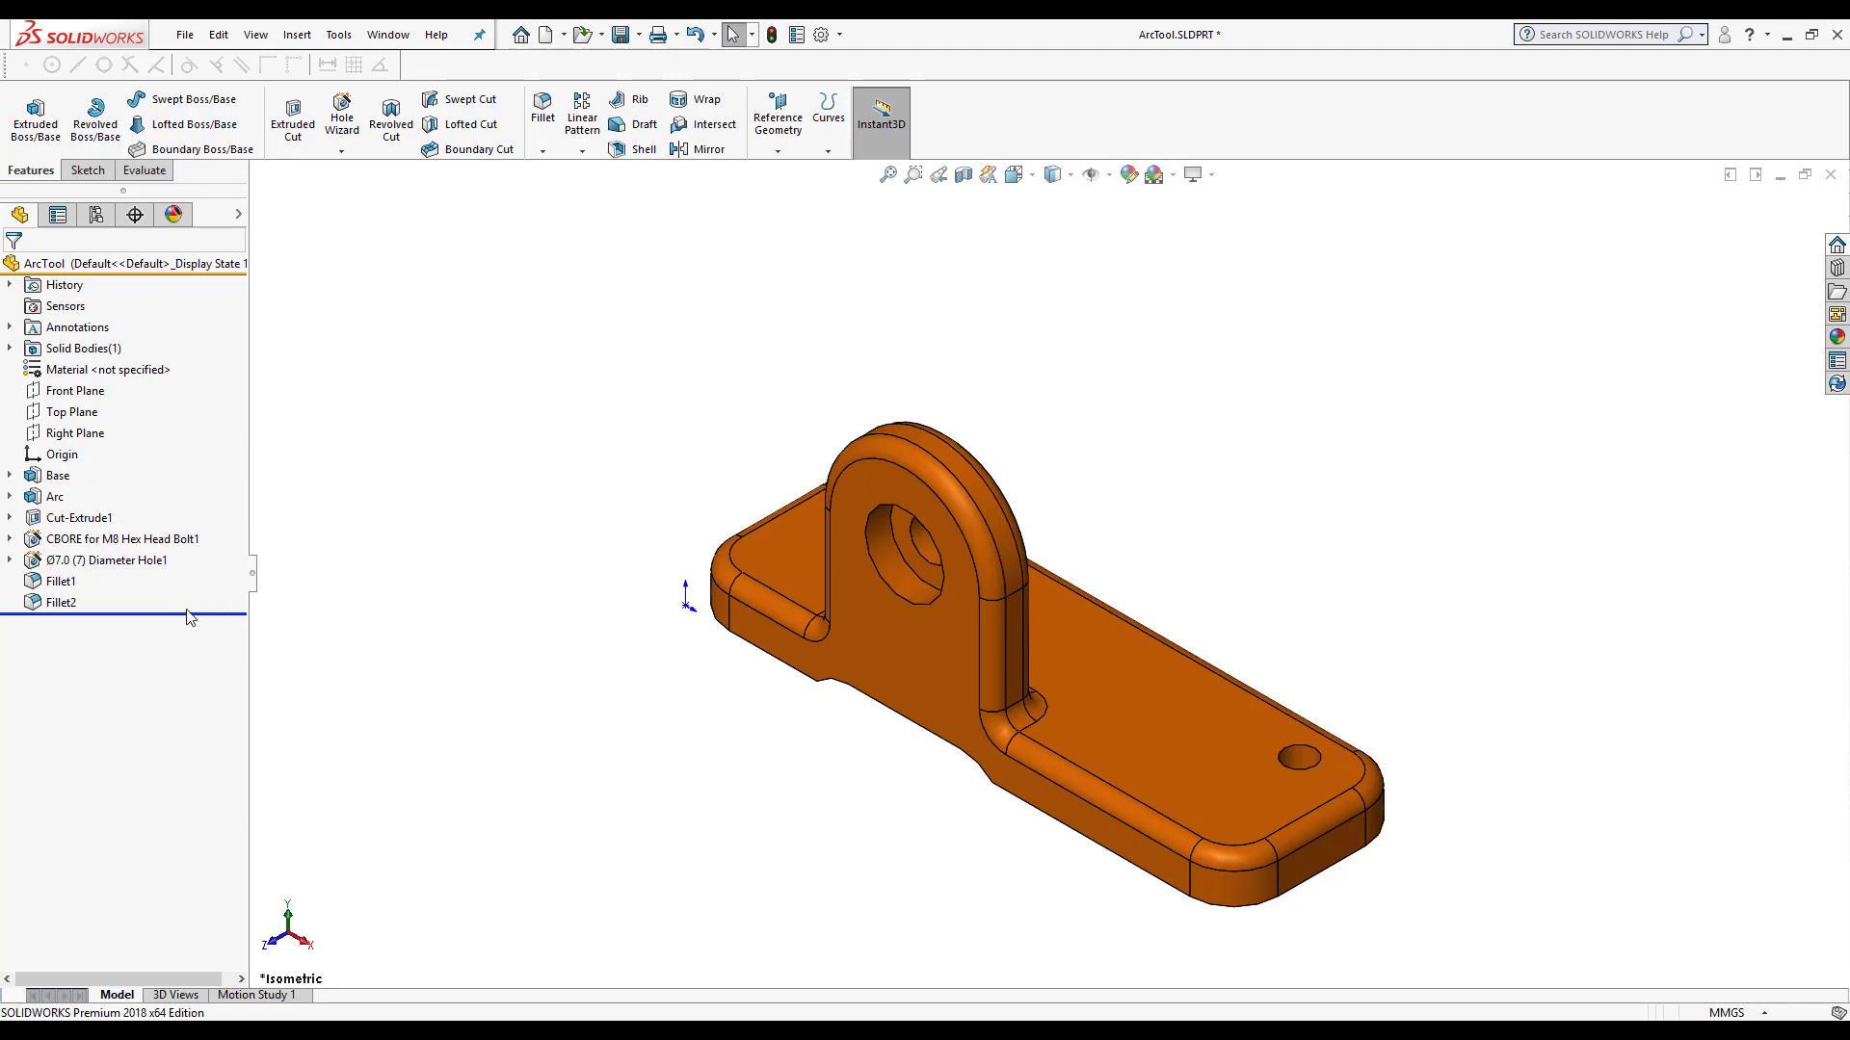
{"action": "left_click_drag", "start_coordinate": [192, 613], "coordinate": [199, 574]}
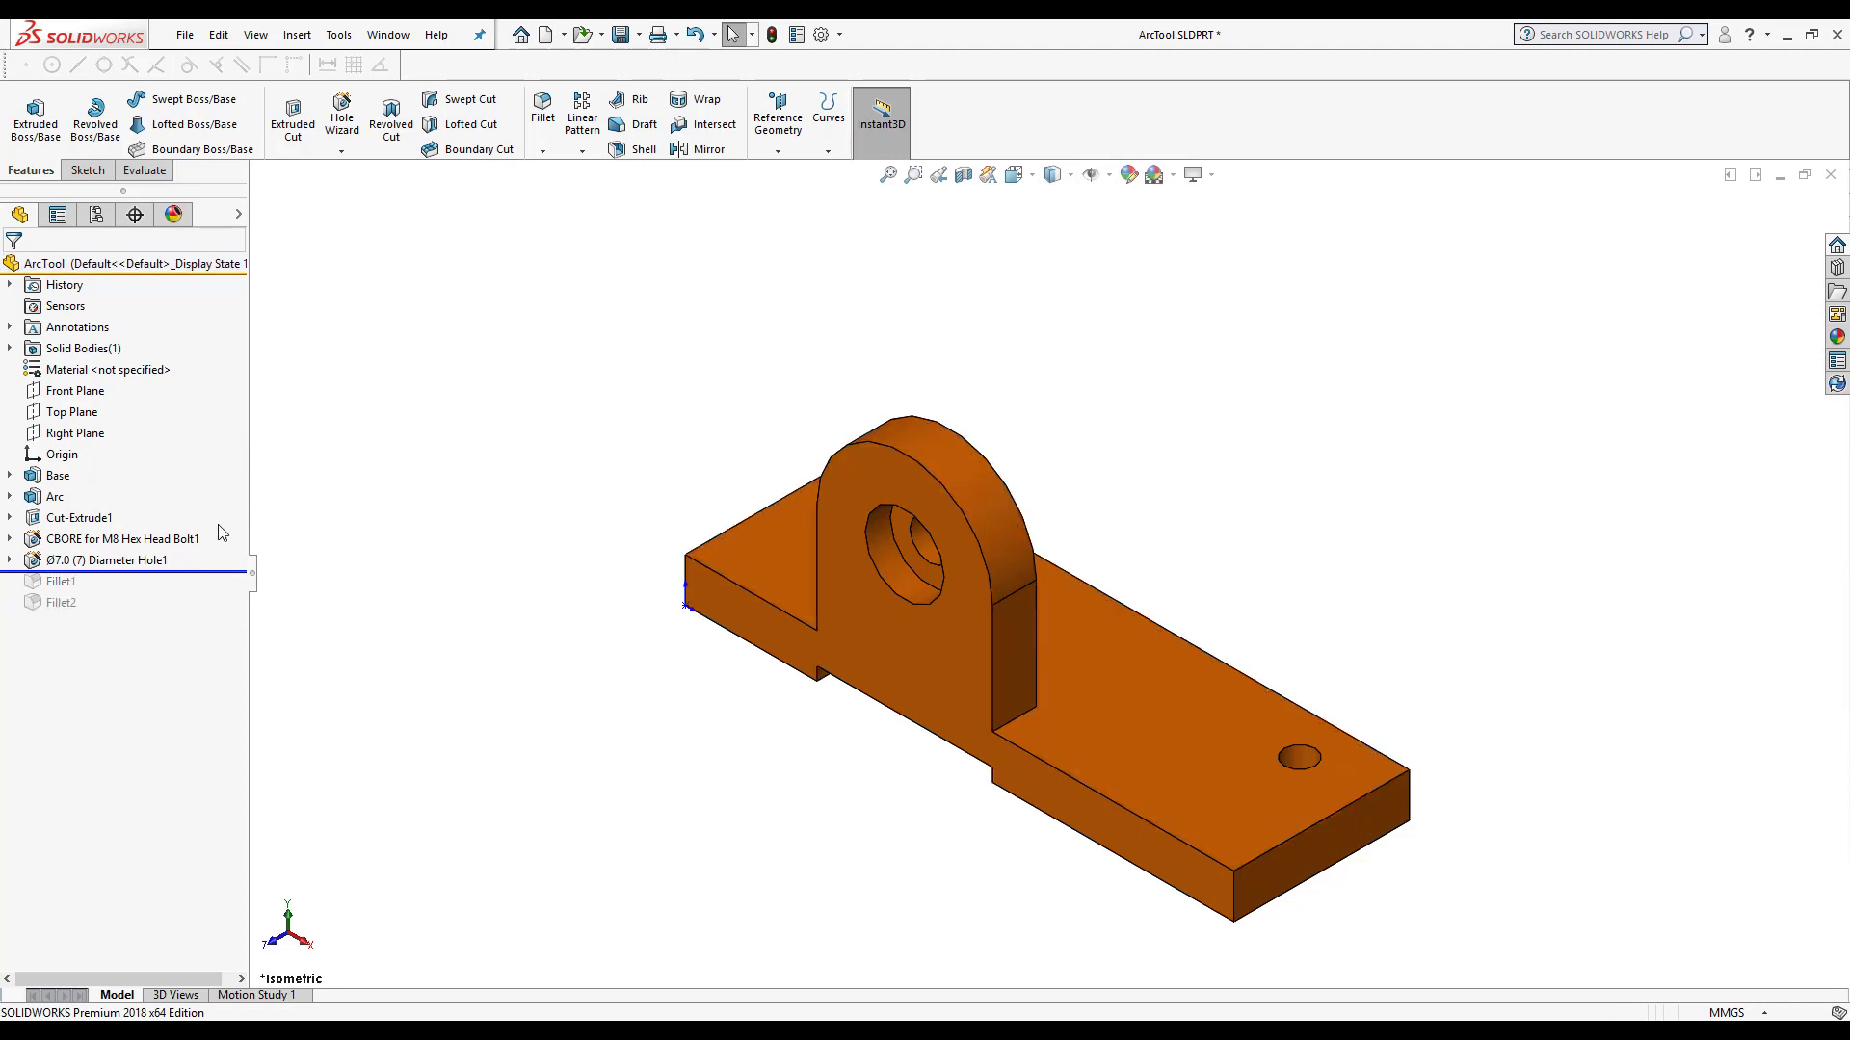
{"action": "right_click", "coordinate": [200, 453]}
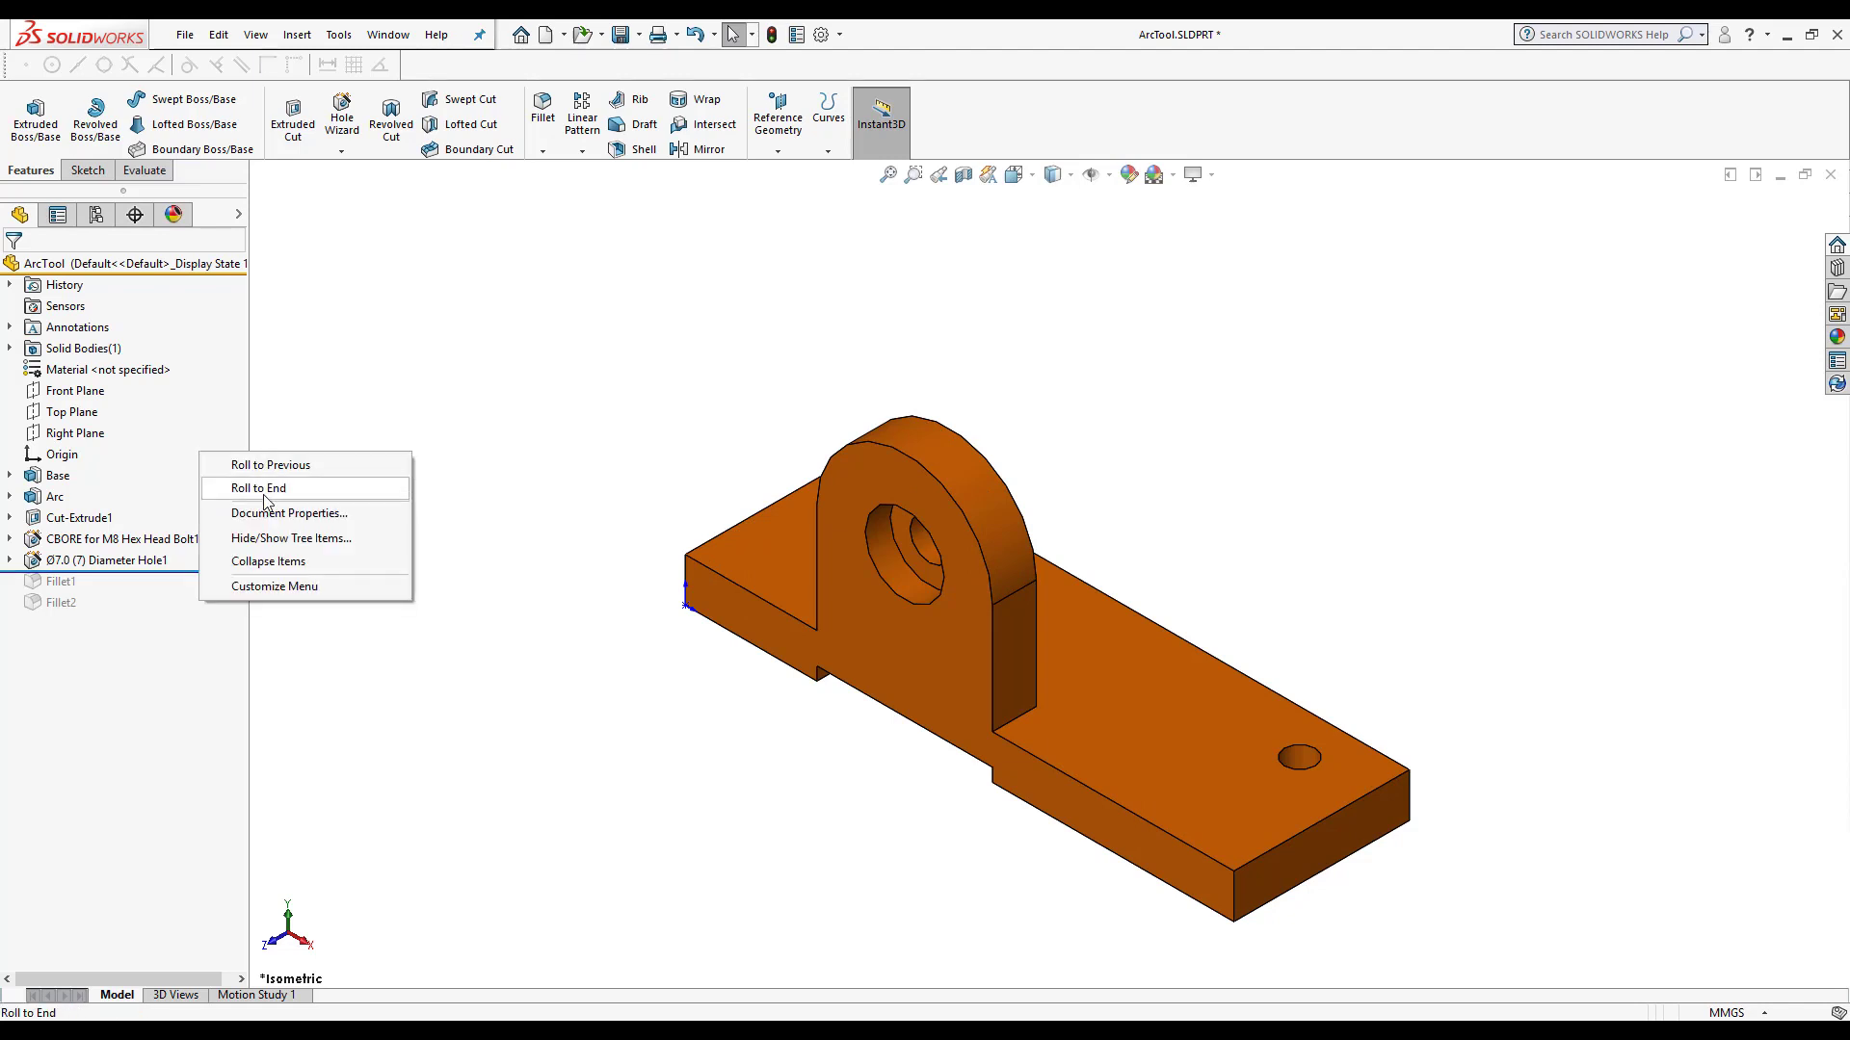
{"action": "left_click", "coordinate": [265, 494]}
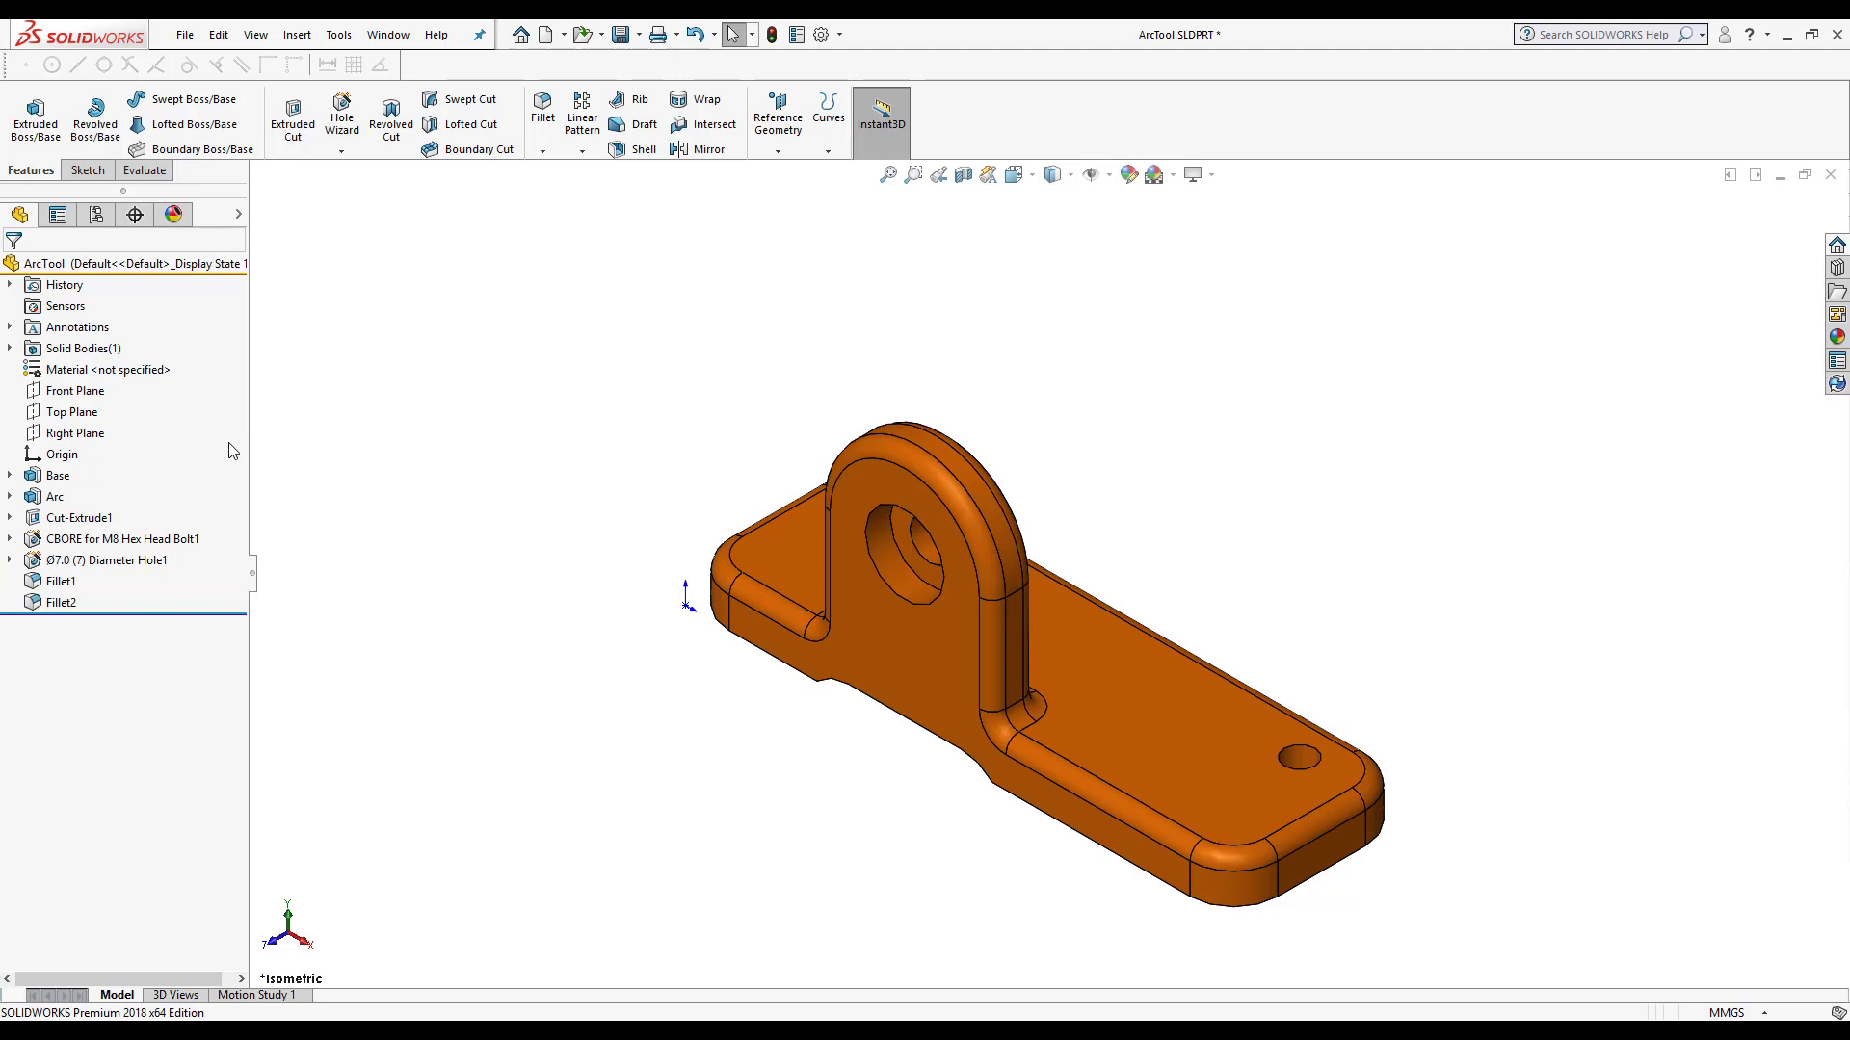
Step: Switch ArcTool's feature tree to Show Flat Tree View, toggling nested and flat with Ctrl+T
{"action": "left_click", "coordinate": [10, 477]}
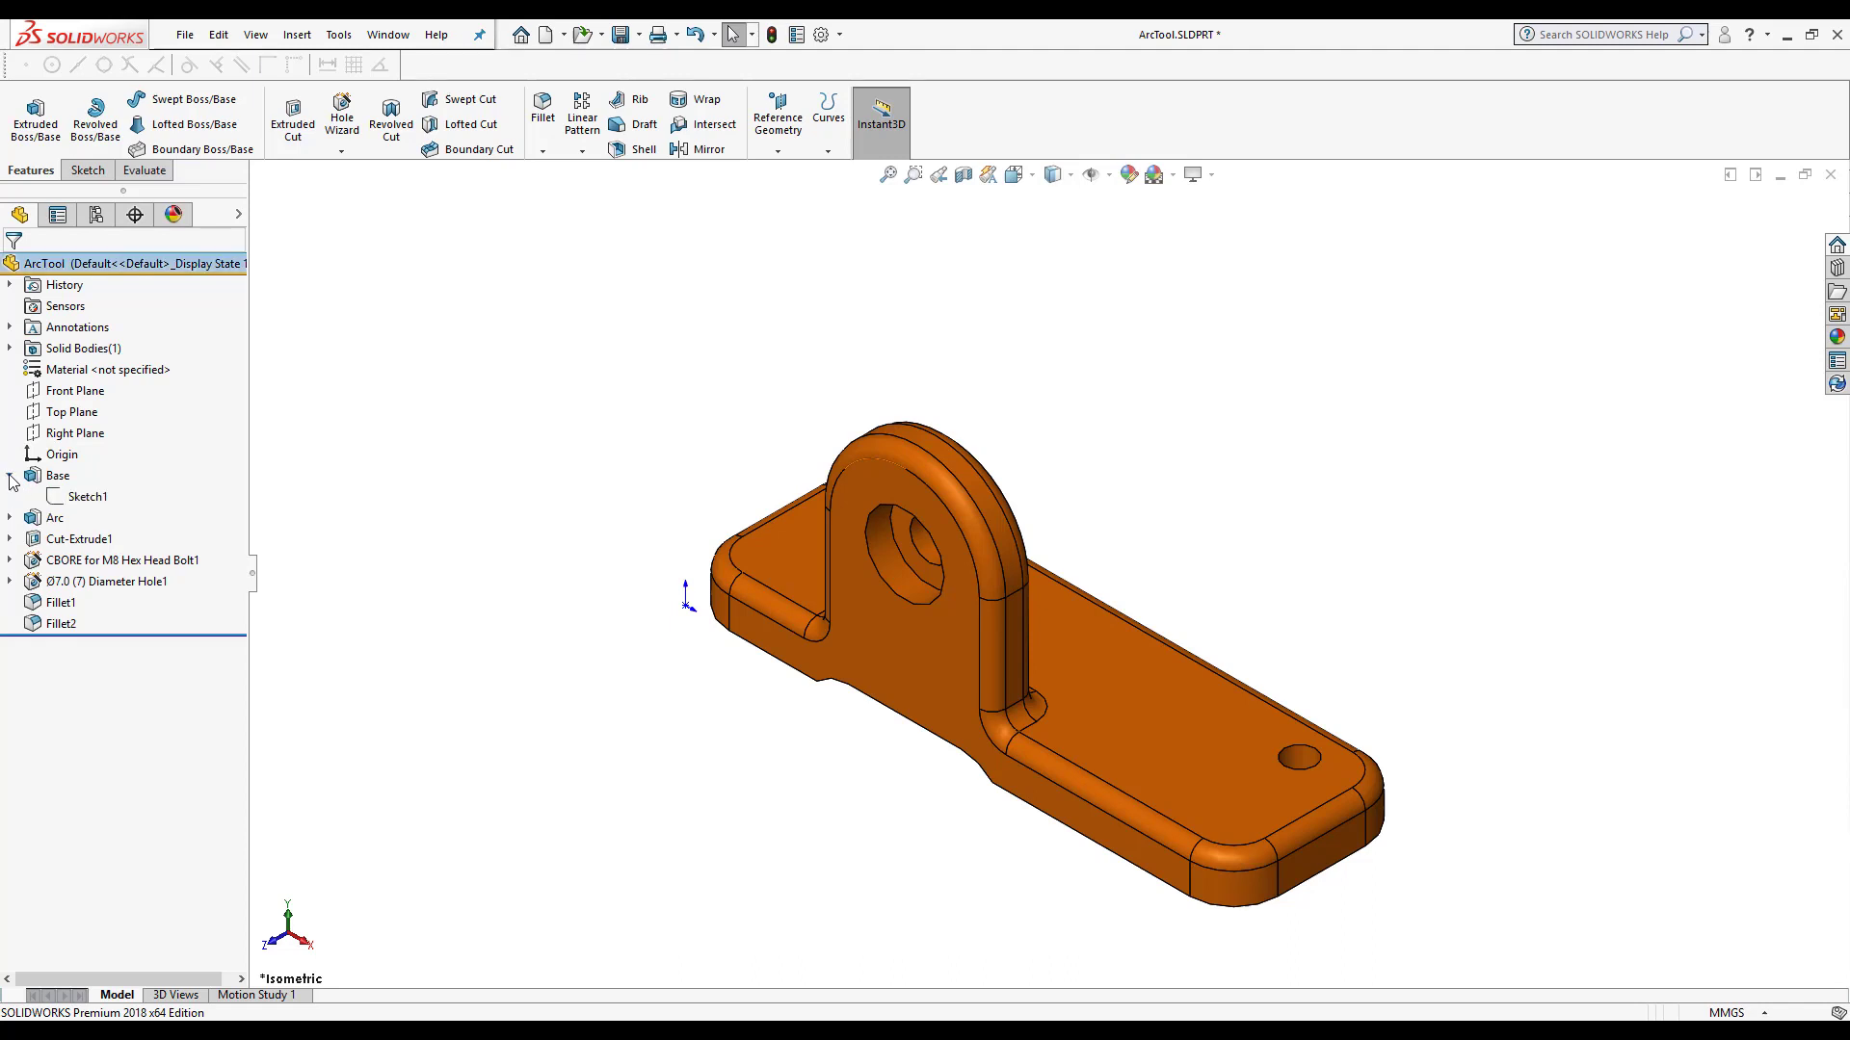
{"action": "left_click", "coordinate": [11, 476]}
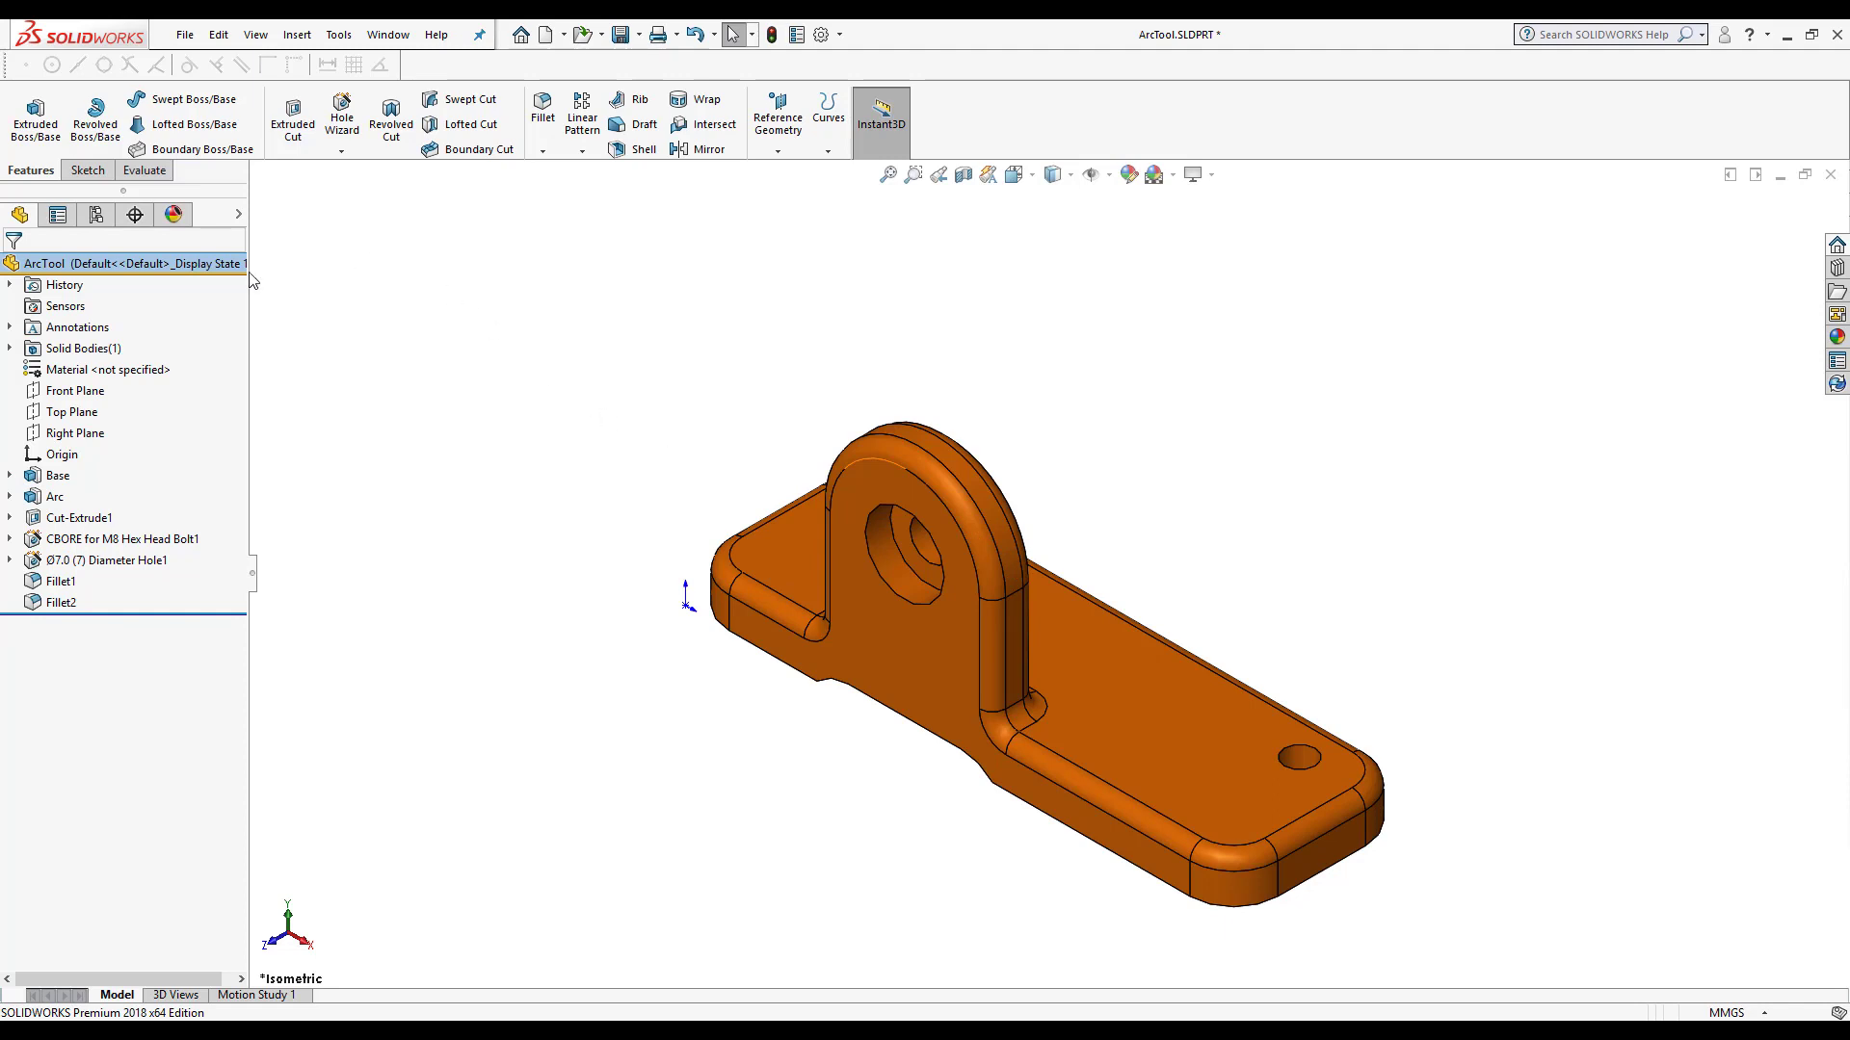
{"action": "right_click", "coordinate": [45, 267]}
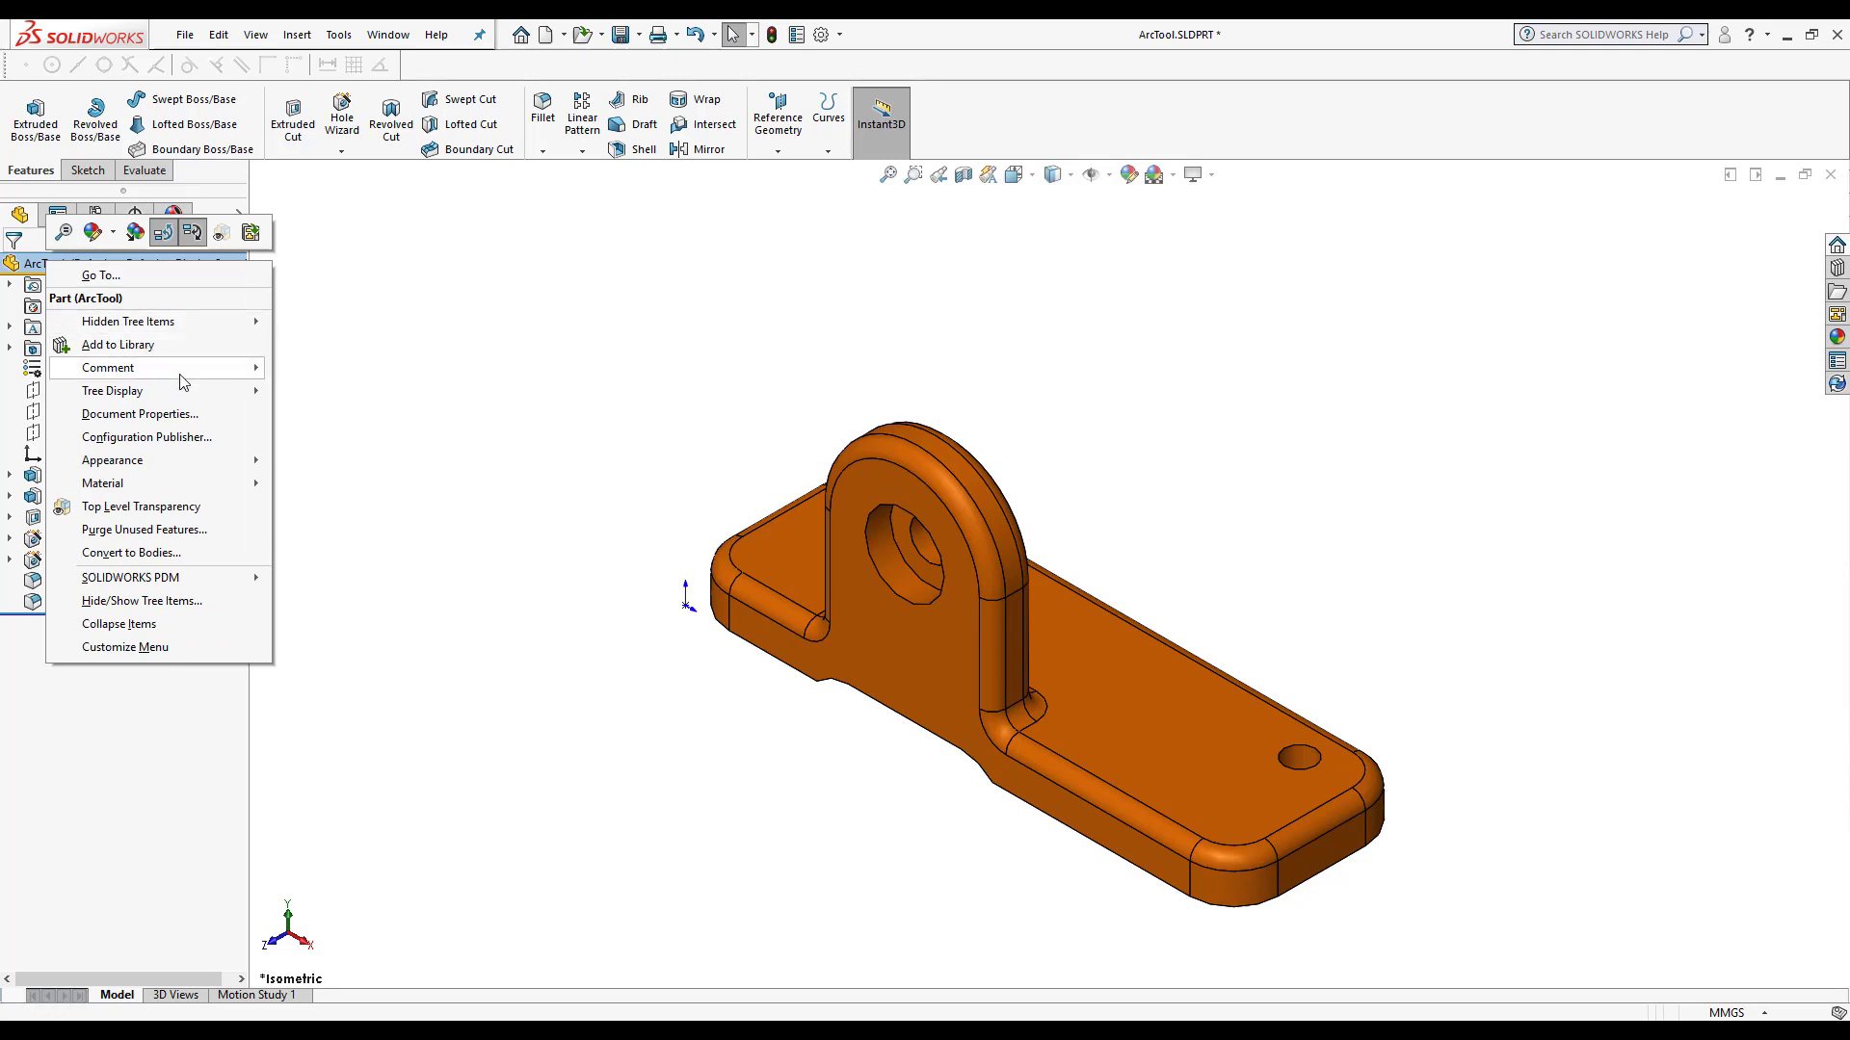
{"action": "mouse_move", "coordinate": [190, 400]}
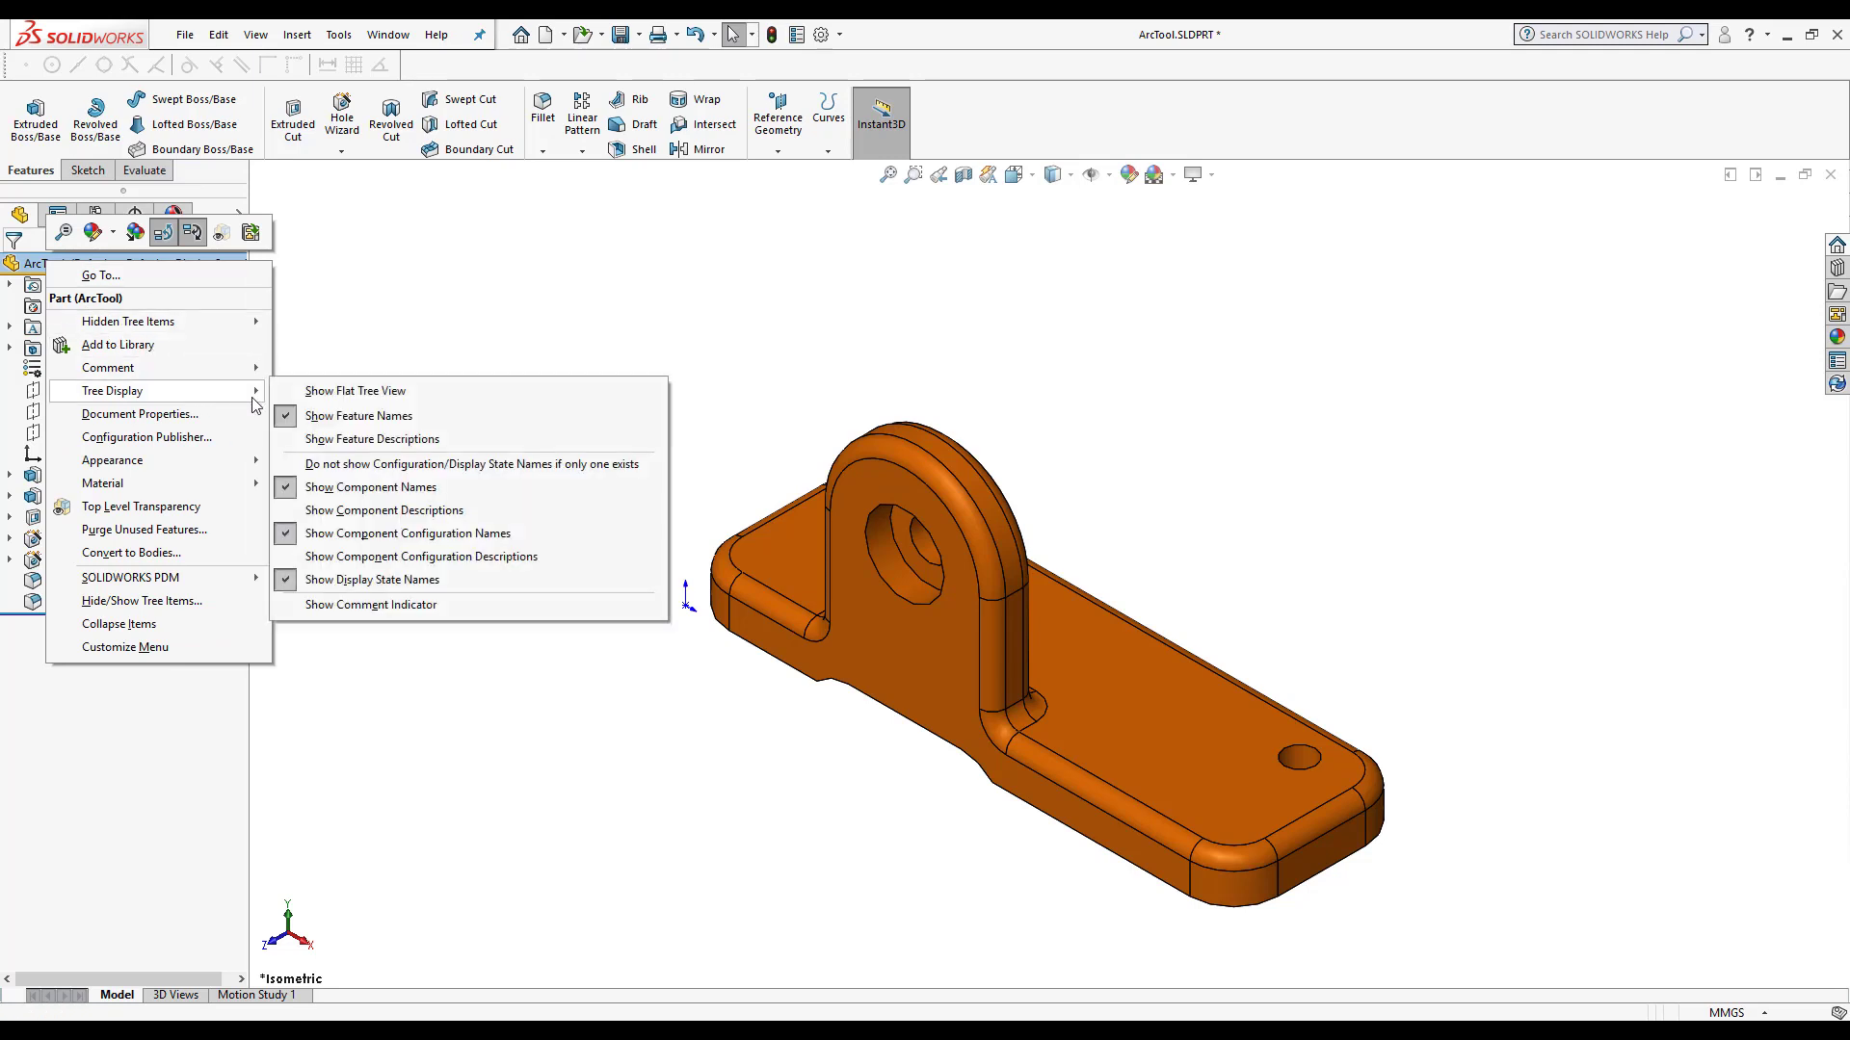
{"action": "left_click", "coordinate": [433, 400]}
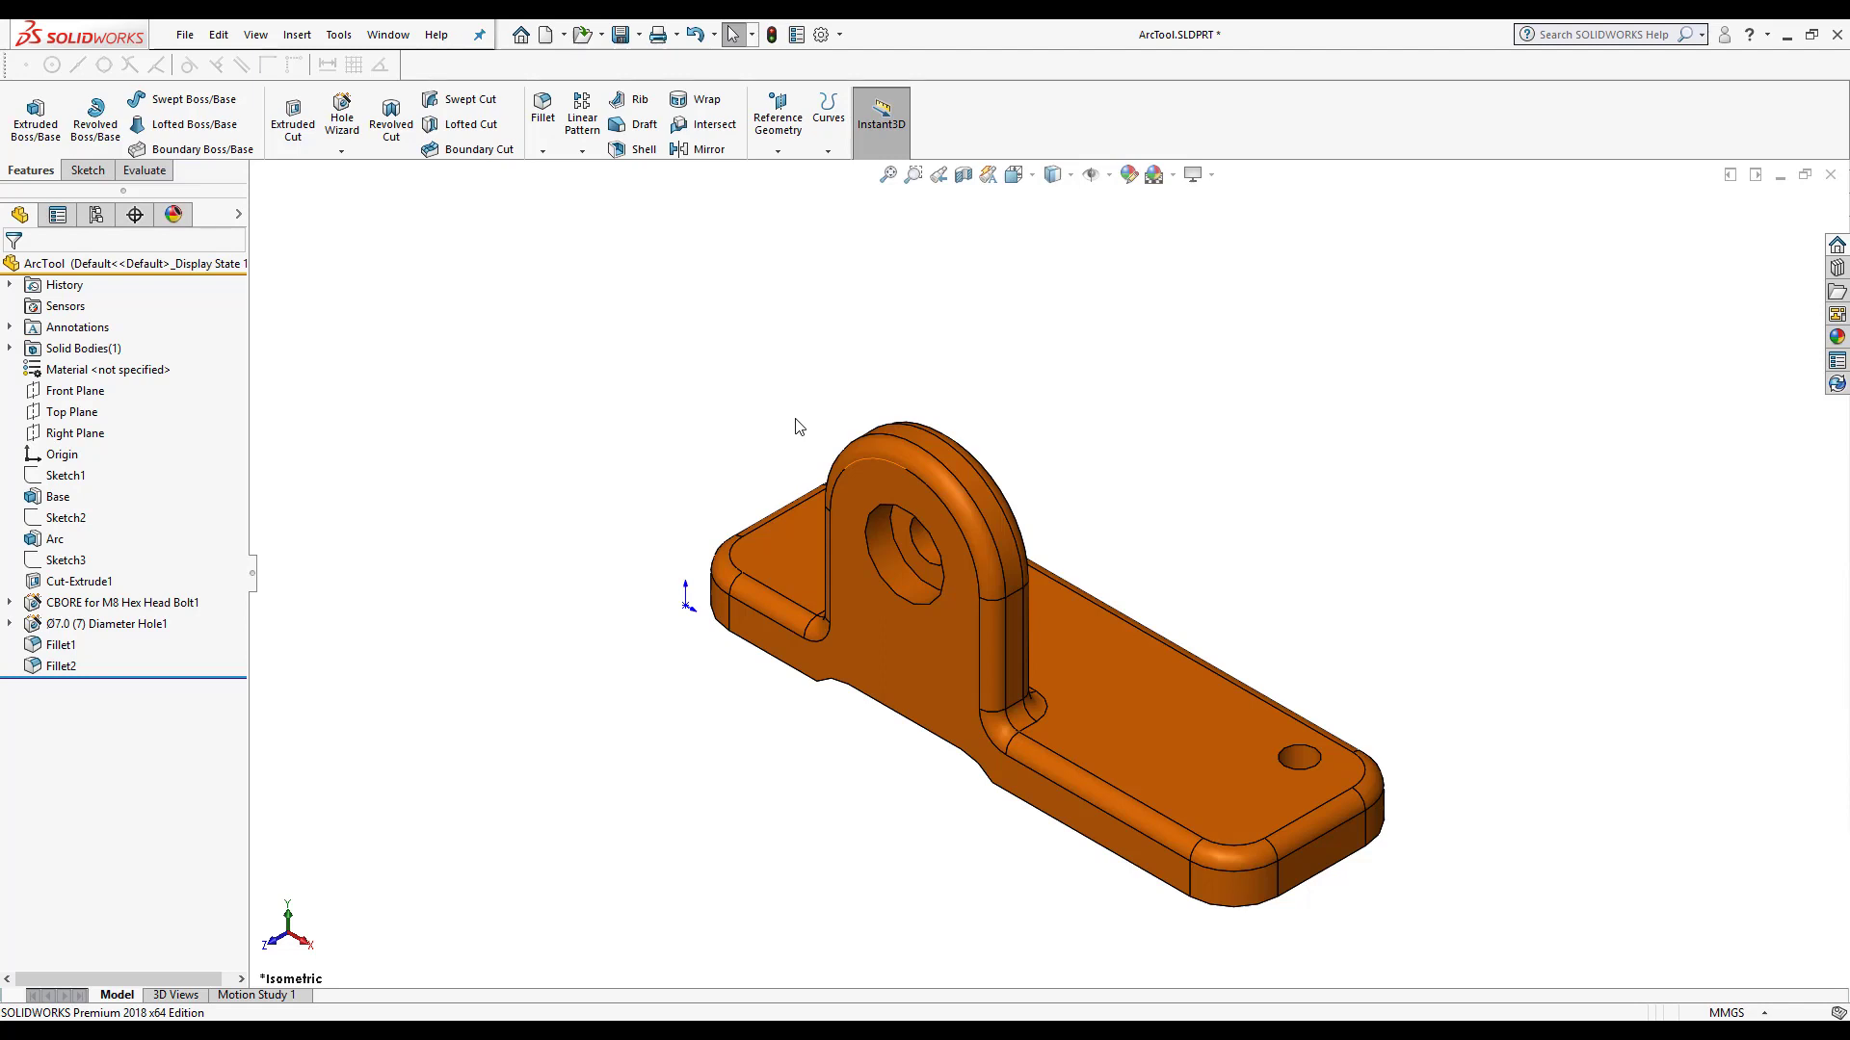
{"action": "key", "text": "ctrl+t"}
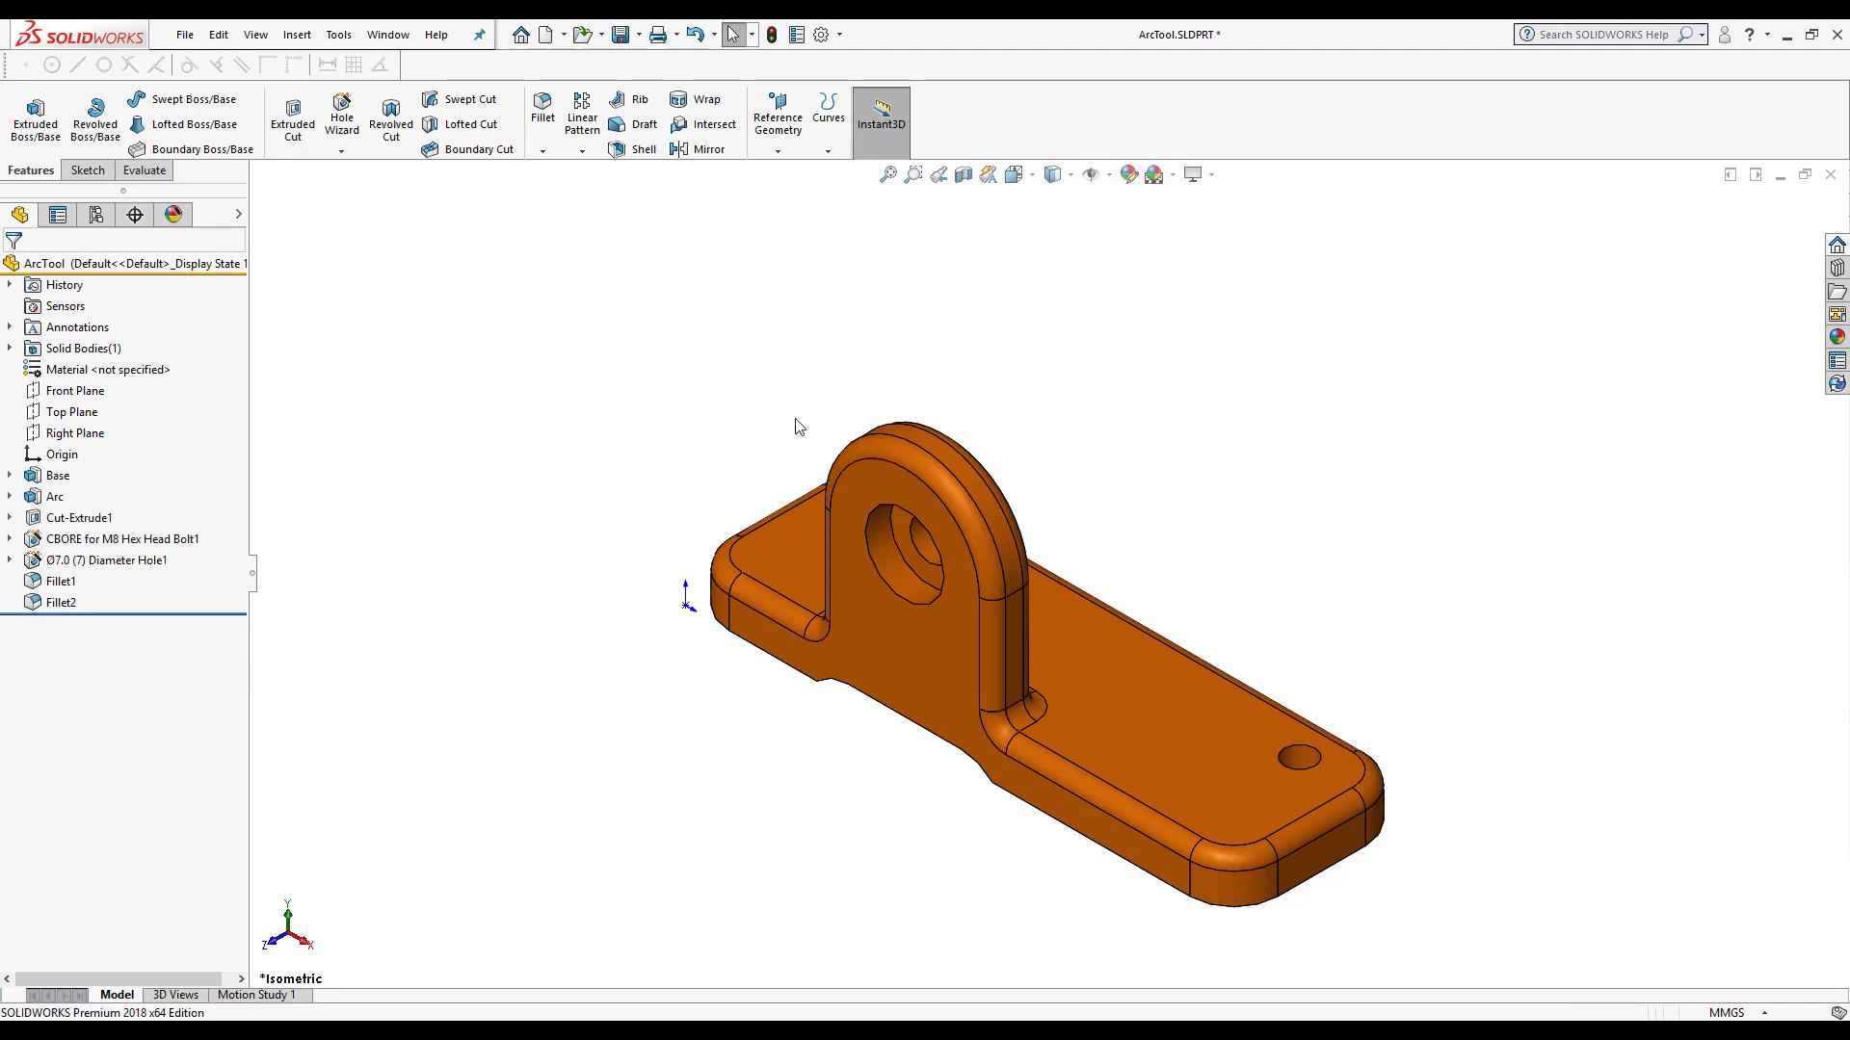
{"action": "key", "text": "ctrl+t"}
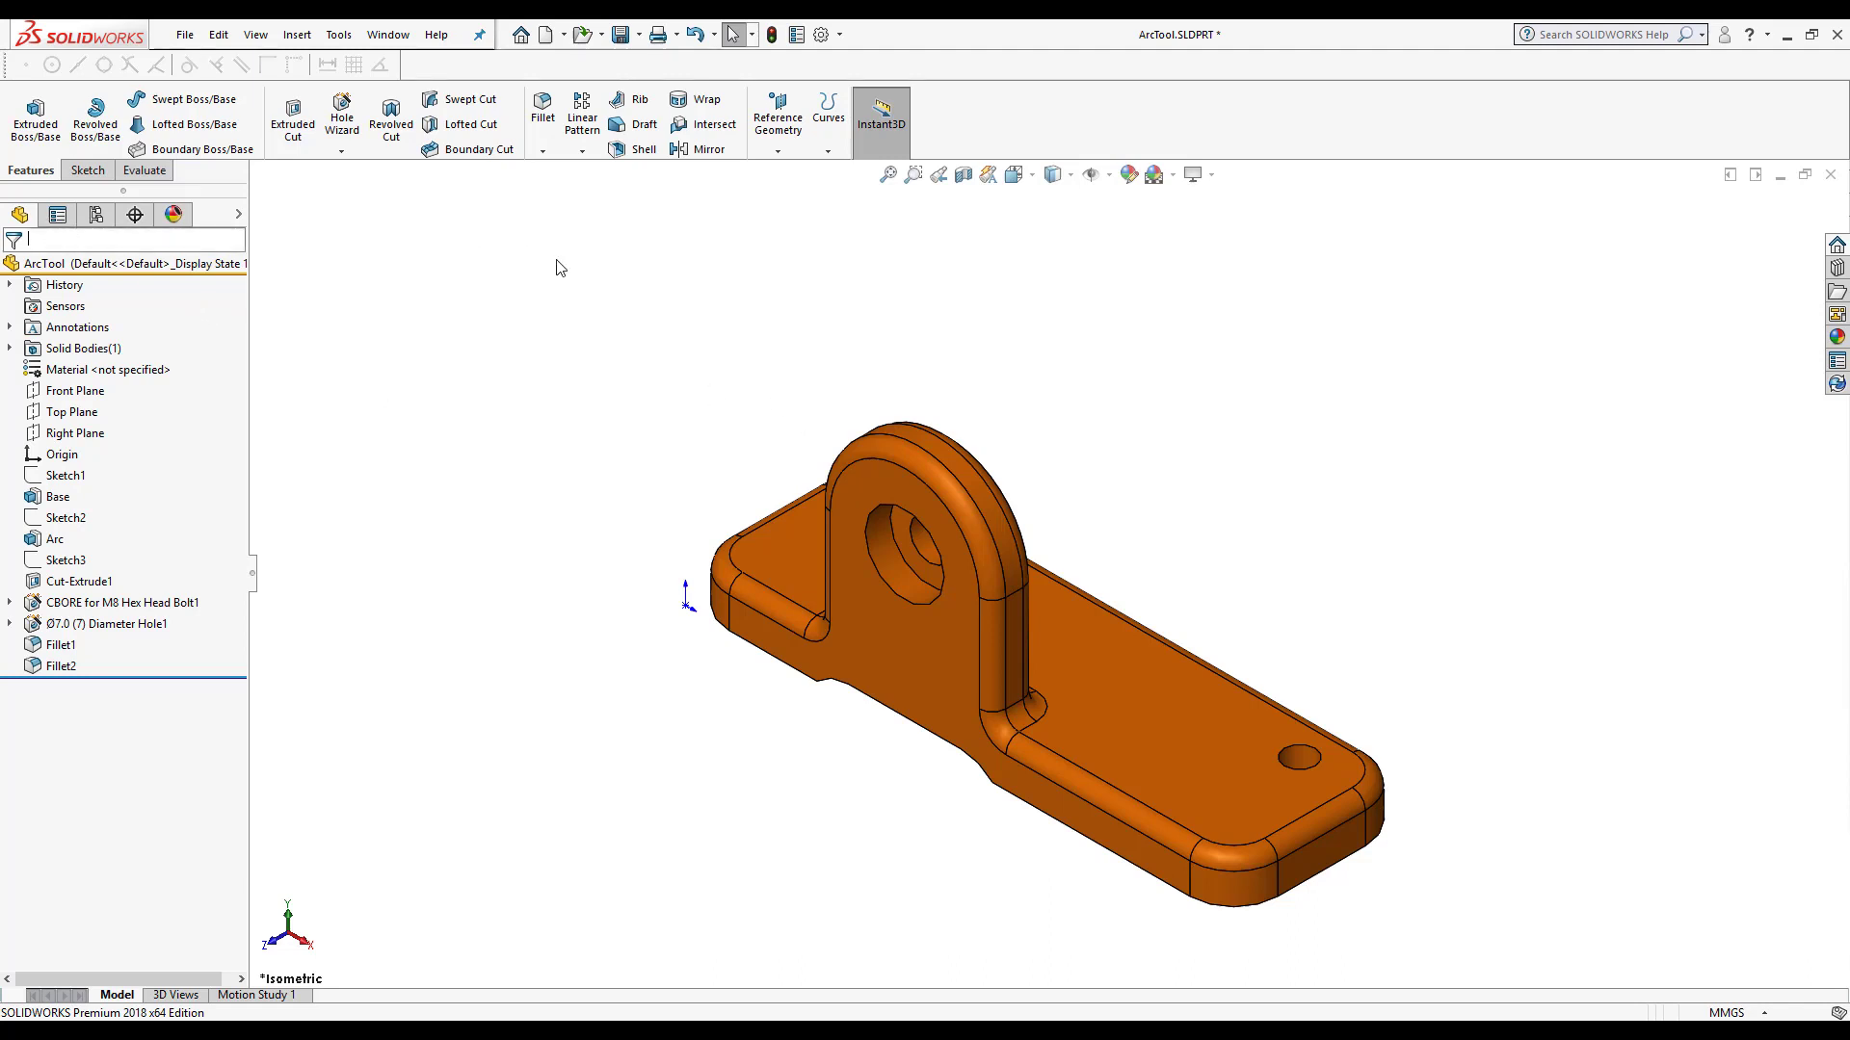
{"action": "type", "text": "bae"}
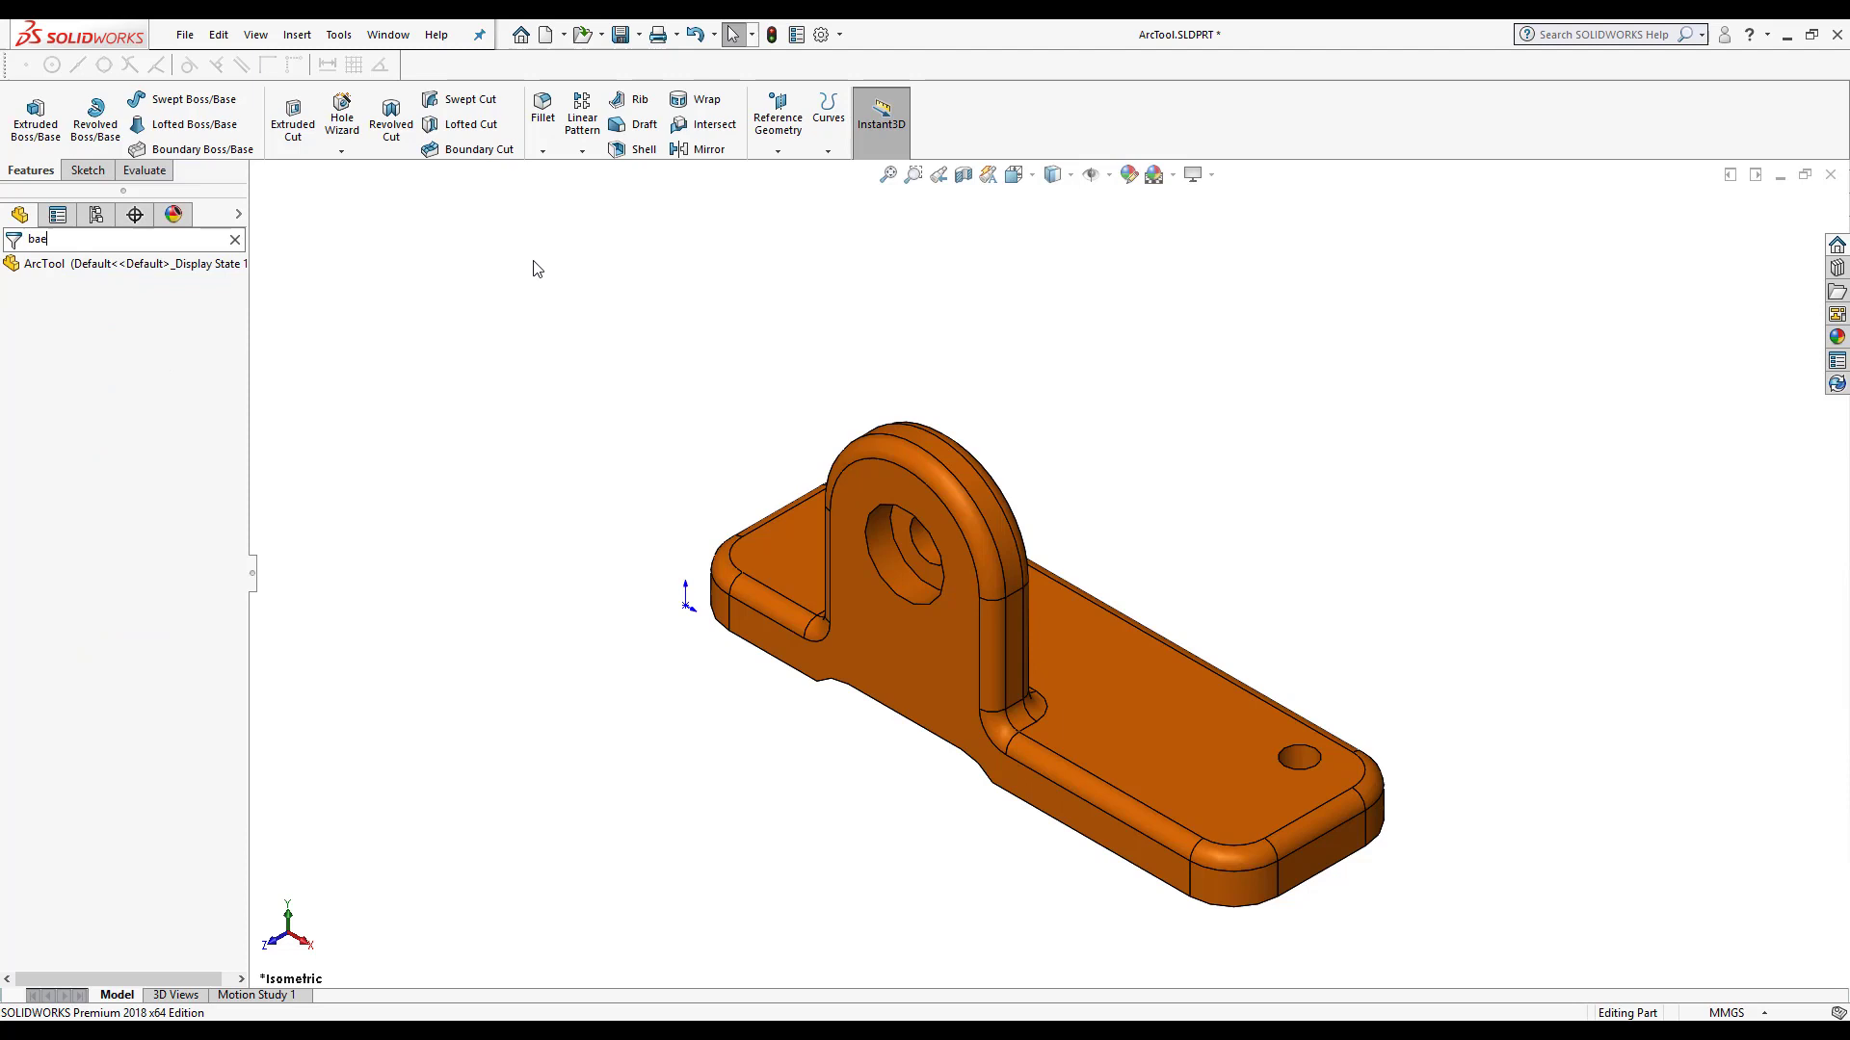
{"action": "key", "text": "BackSpace"}
{"action": "type", "text": "se"}
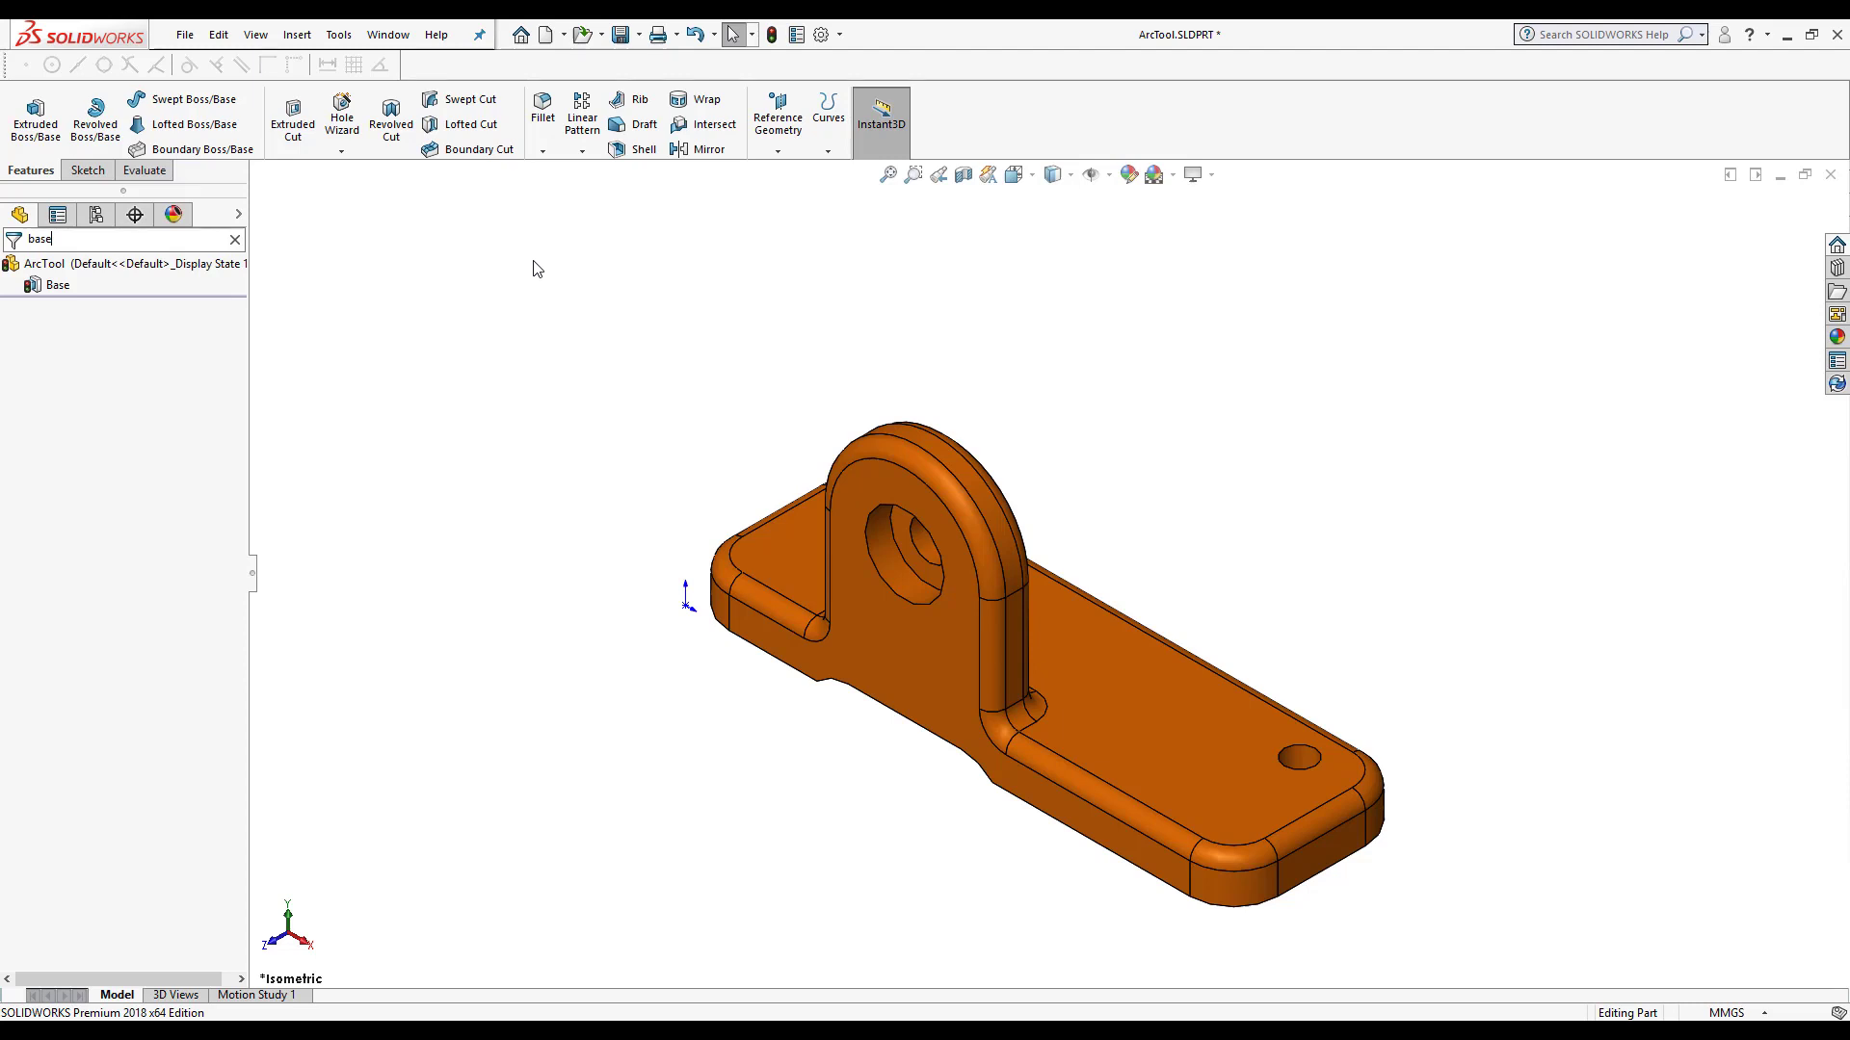
{"action": "key", "text": "BackSpace"}
{"action": "key", "text": "BackSpace"}
{"action": "key", "text": "BackSpace"}
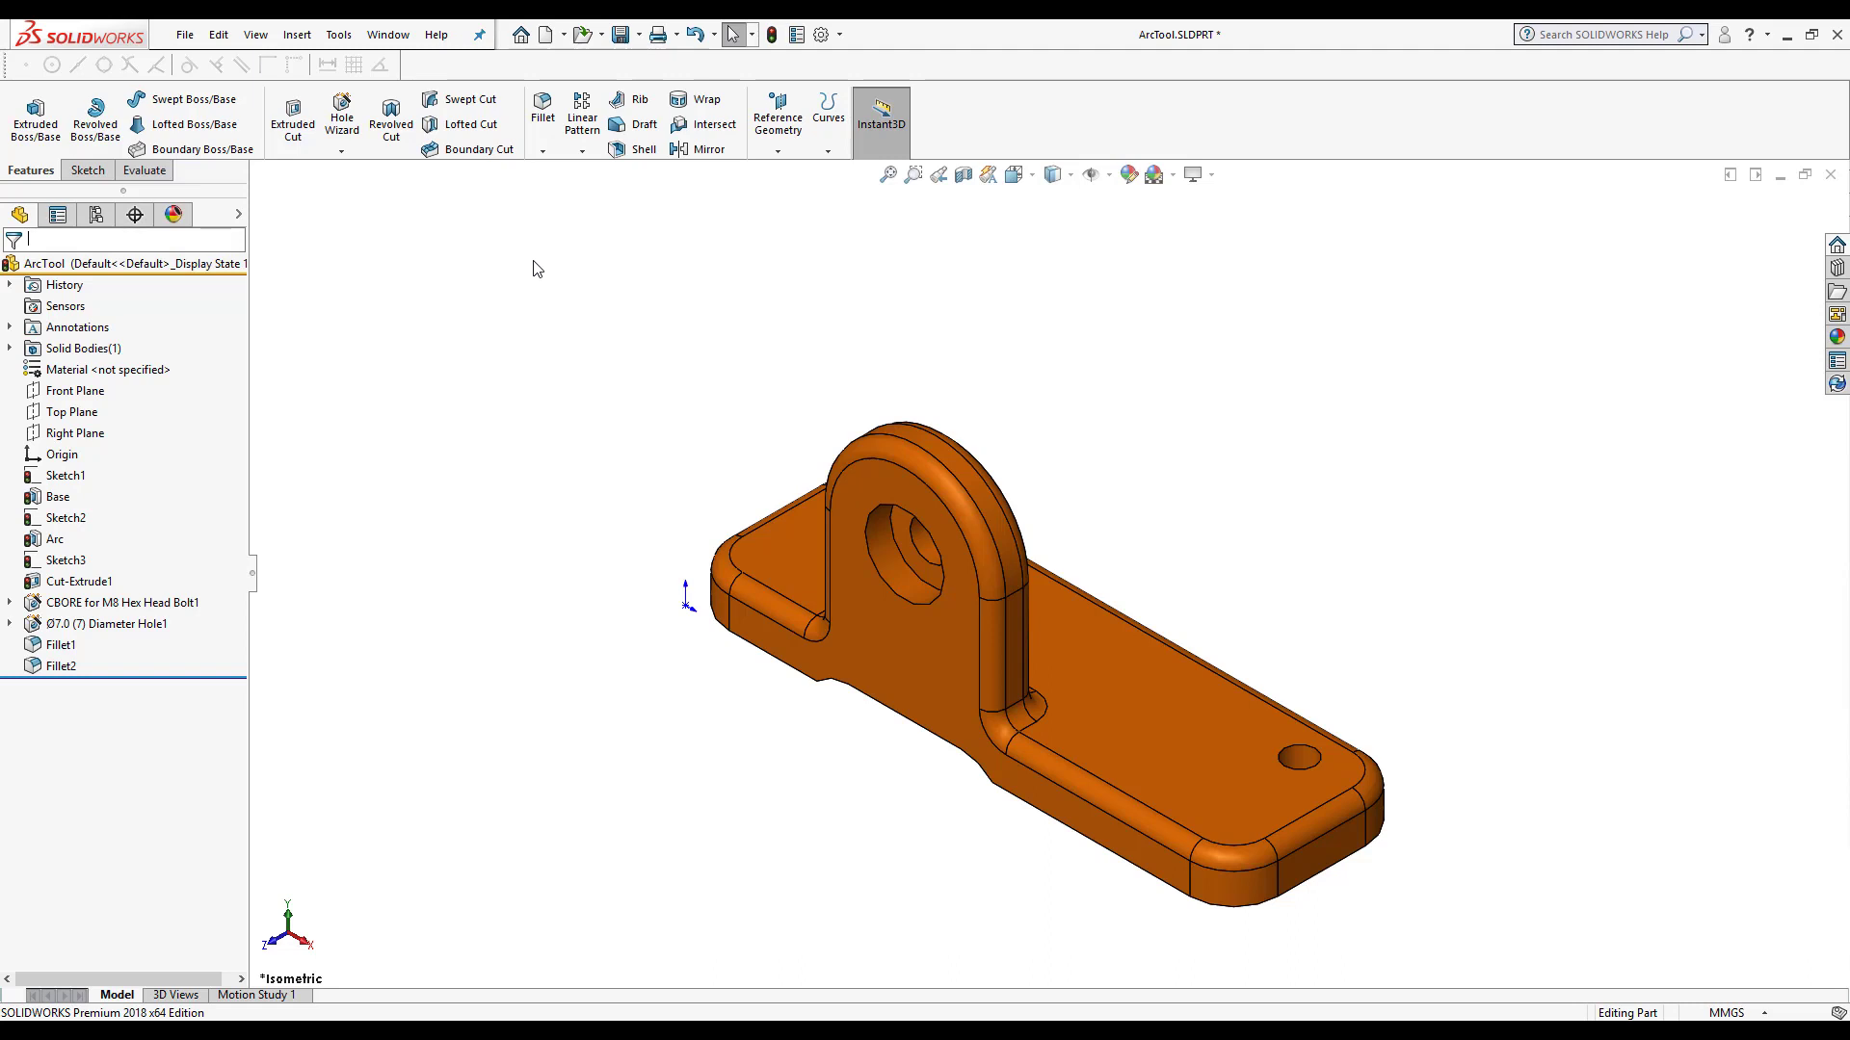
Step: Select Arc, then bring up ArcTool's shortcut options and dismiss them unchanged
{"action": "left_click", "coordinate": [55, 540]}
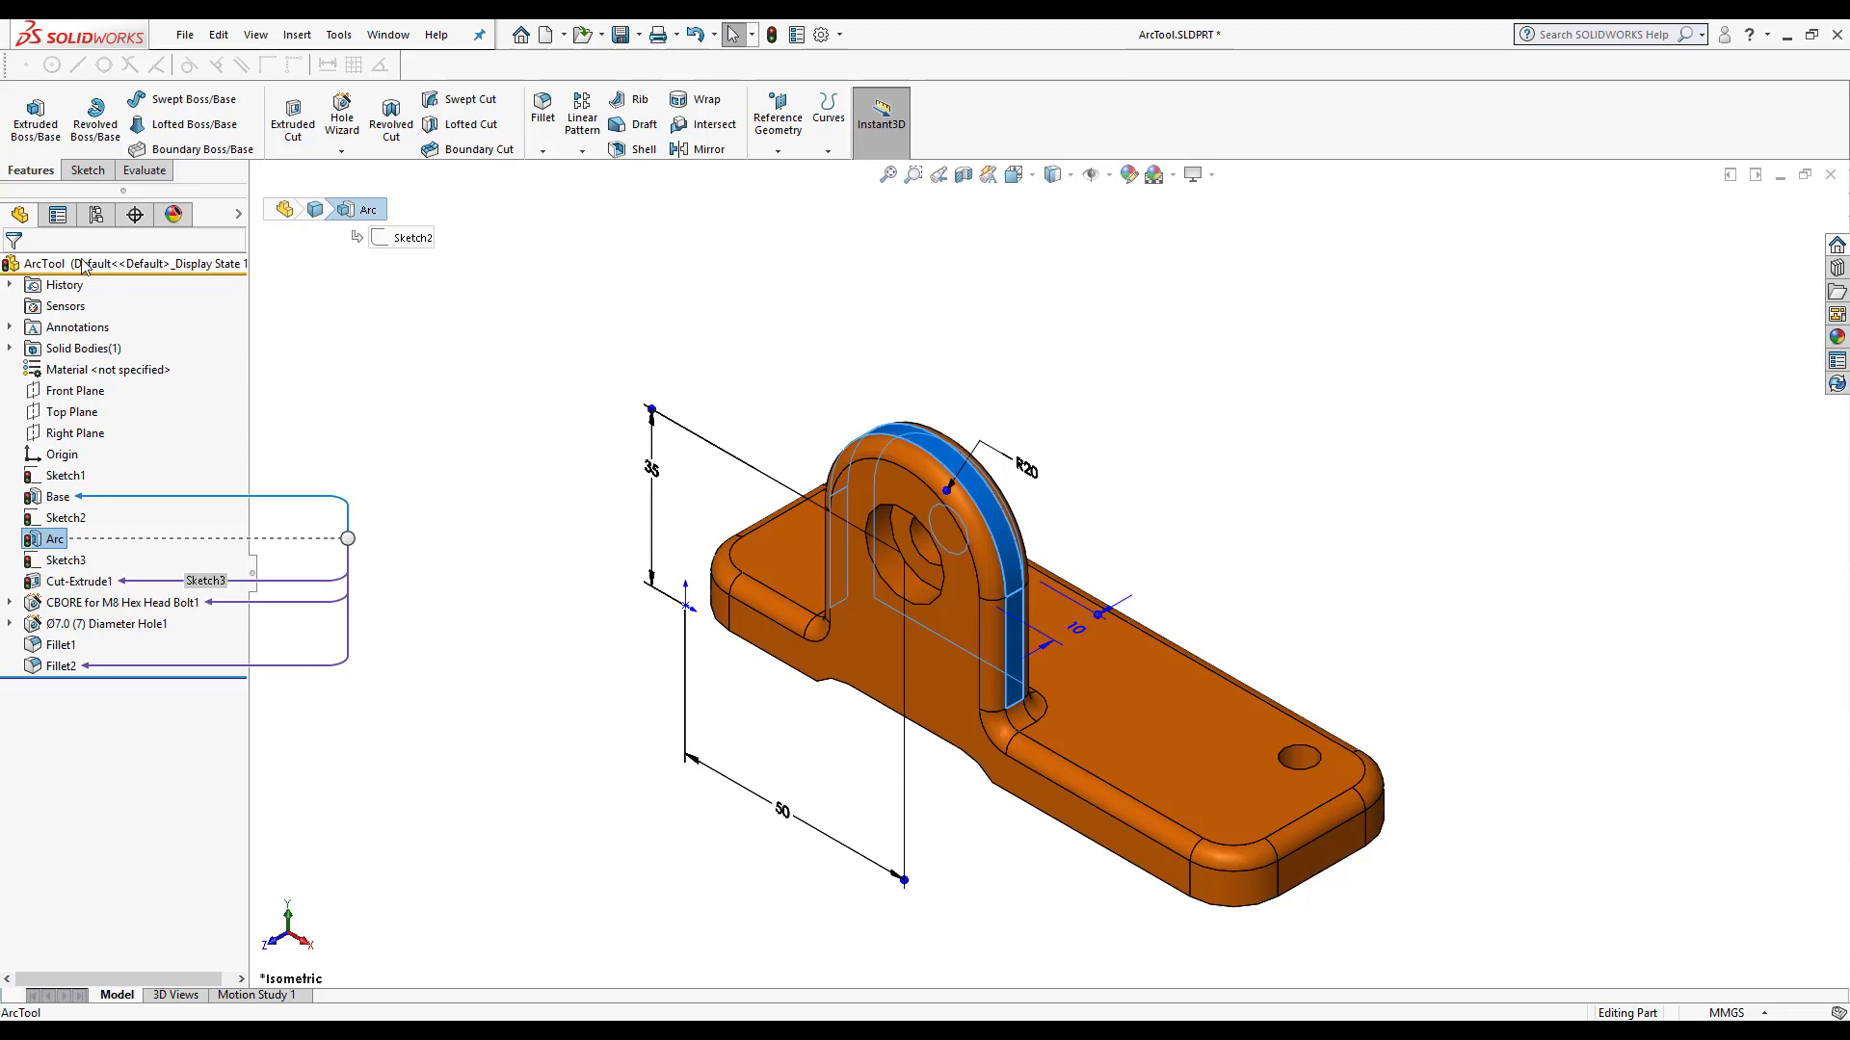
{"action": "right_click", "coordinate": [21, 267]}
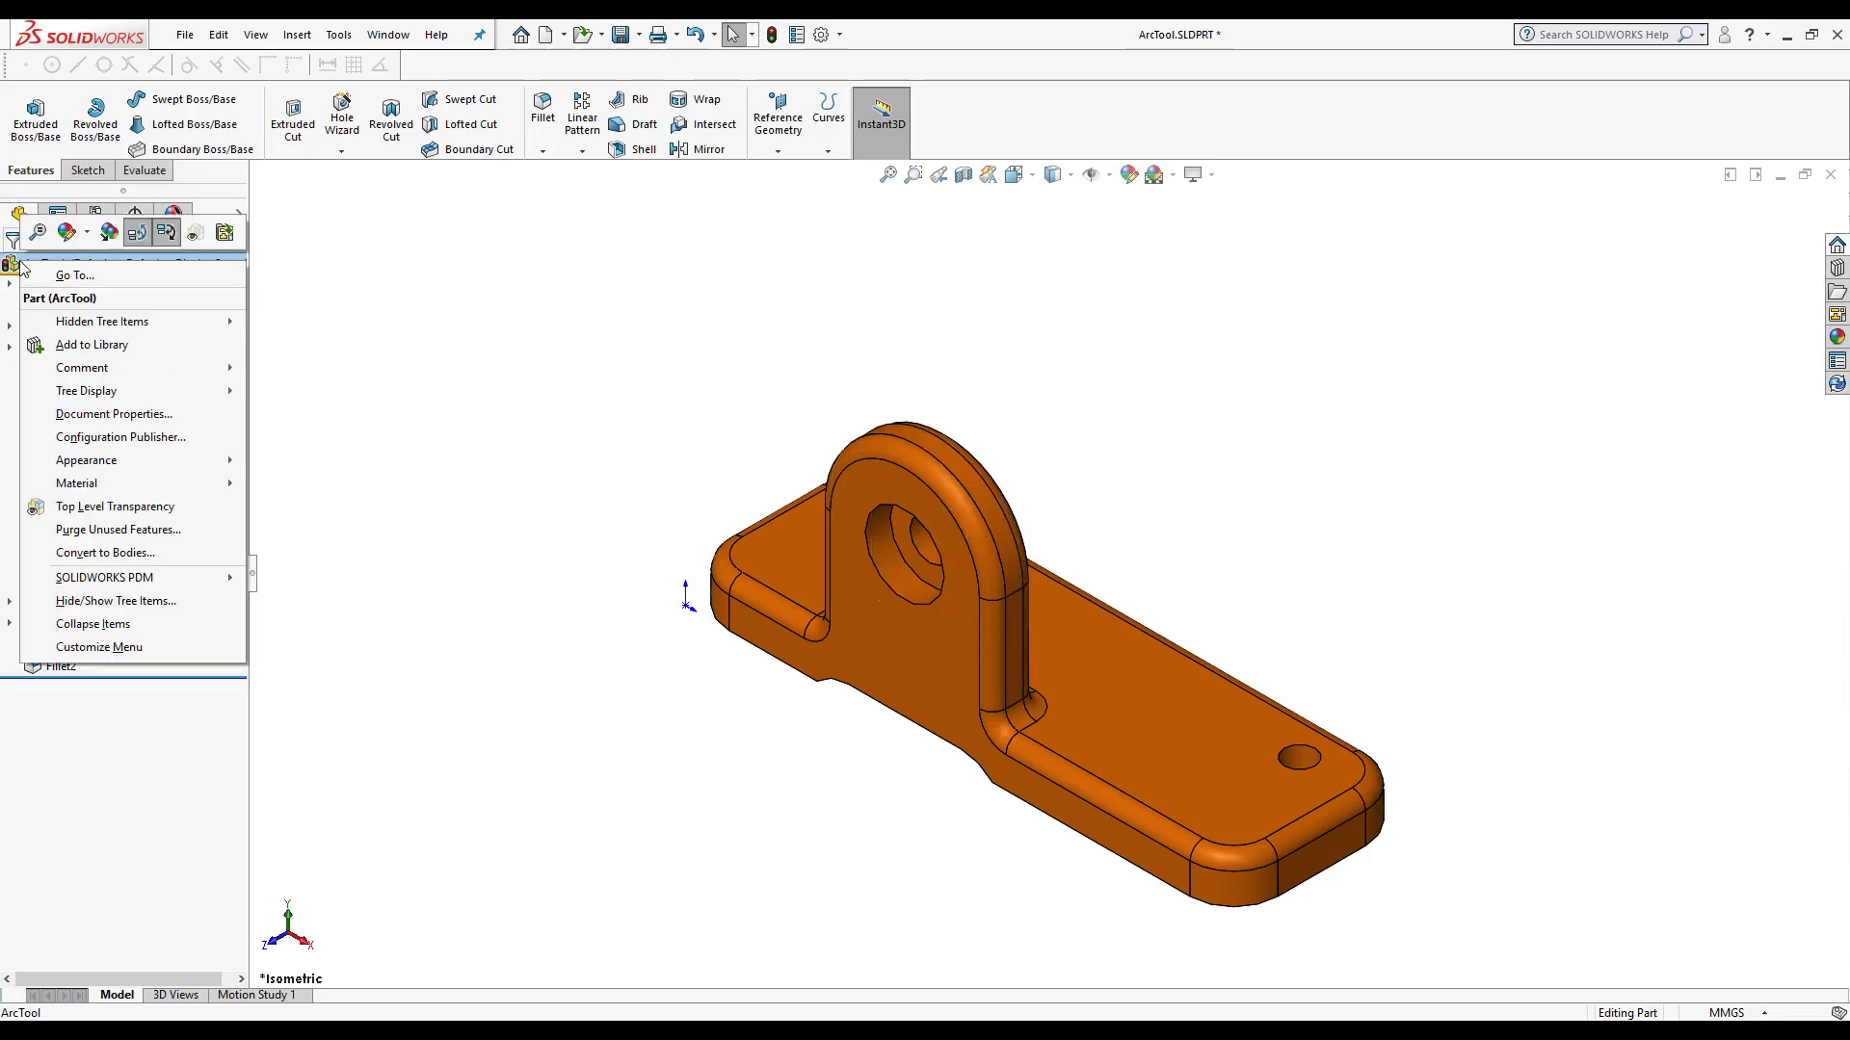
{"action": "left_click", "coordinate": [144, 238]}
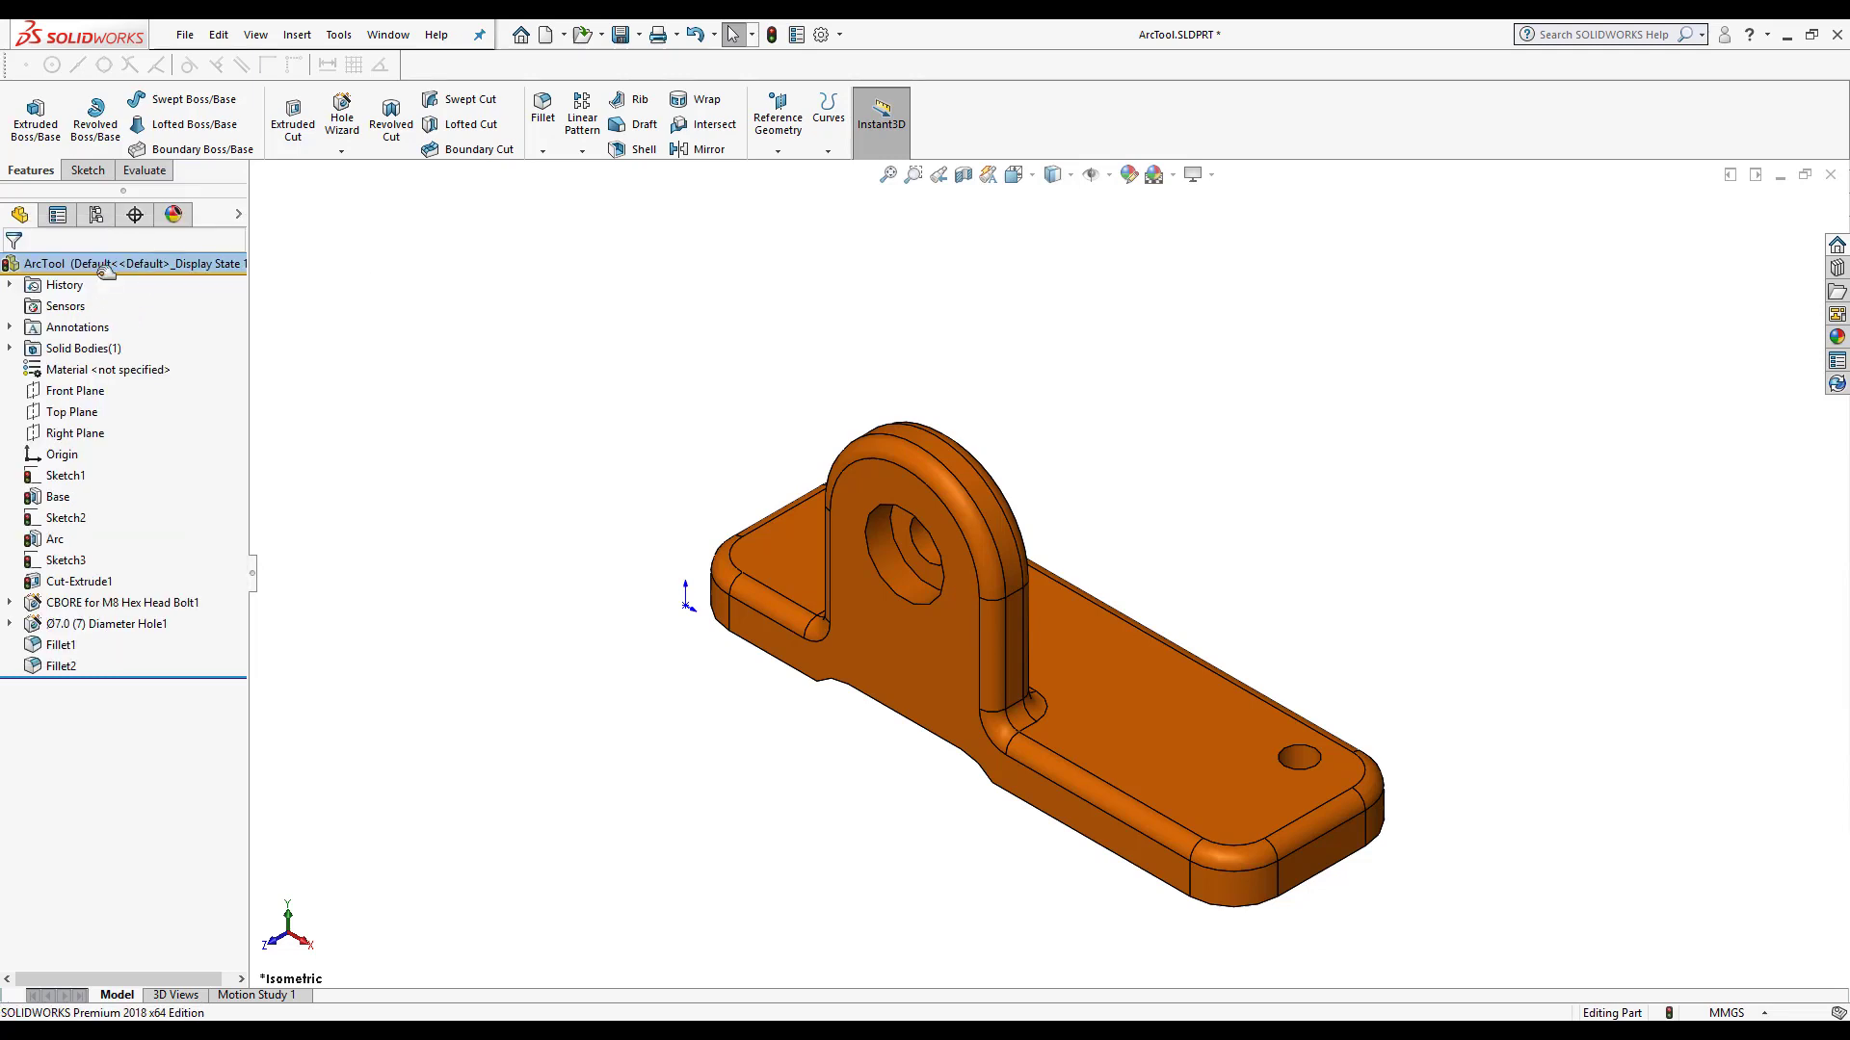
{"action": "right_click", "coordinate": [106, 271]}
{"action": "right_click", "coordinate": [103, 270]}
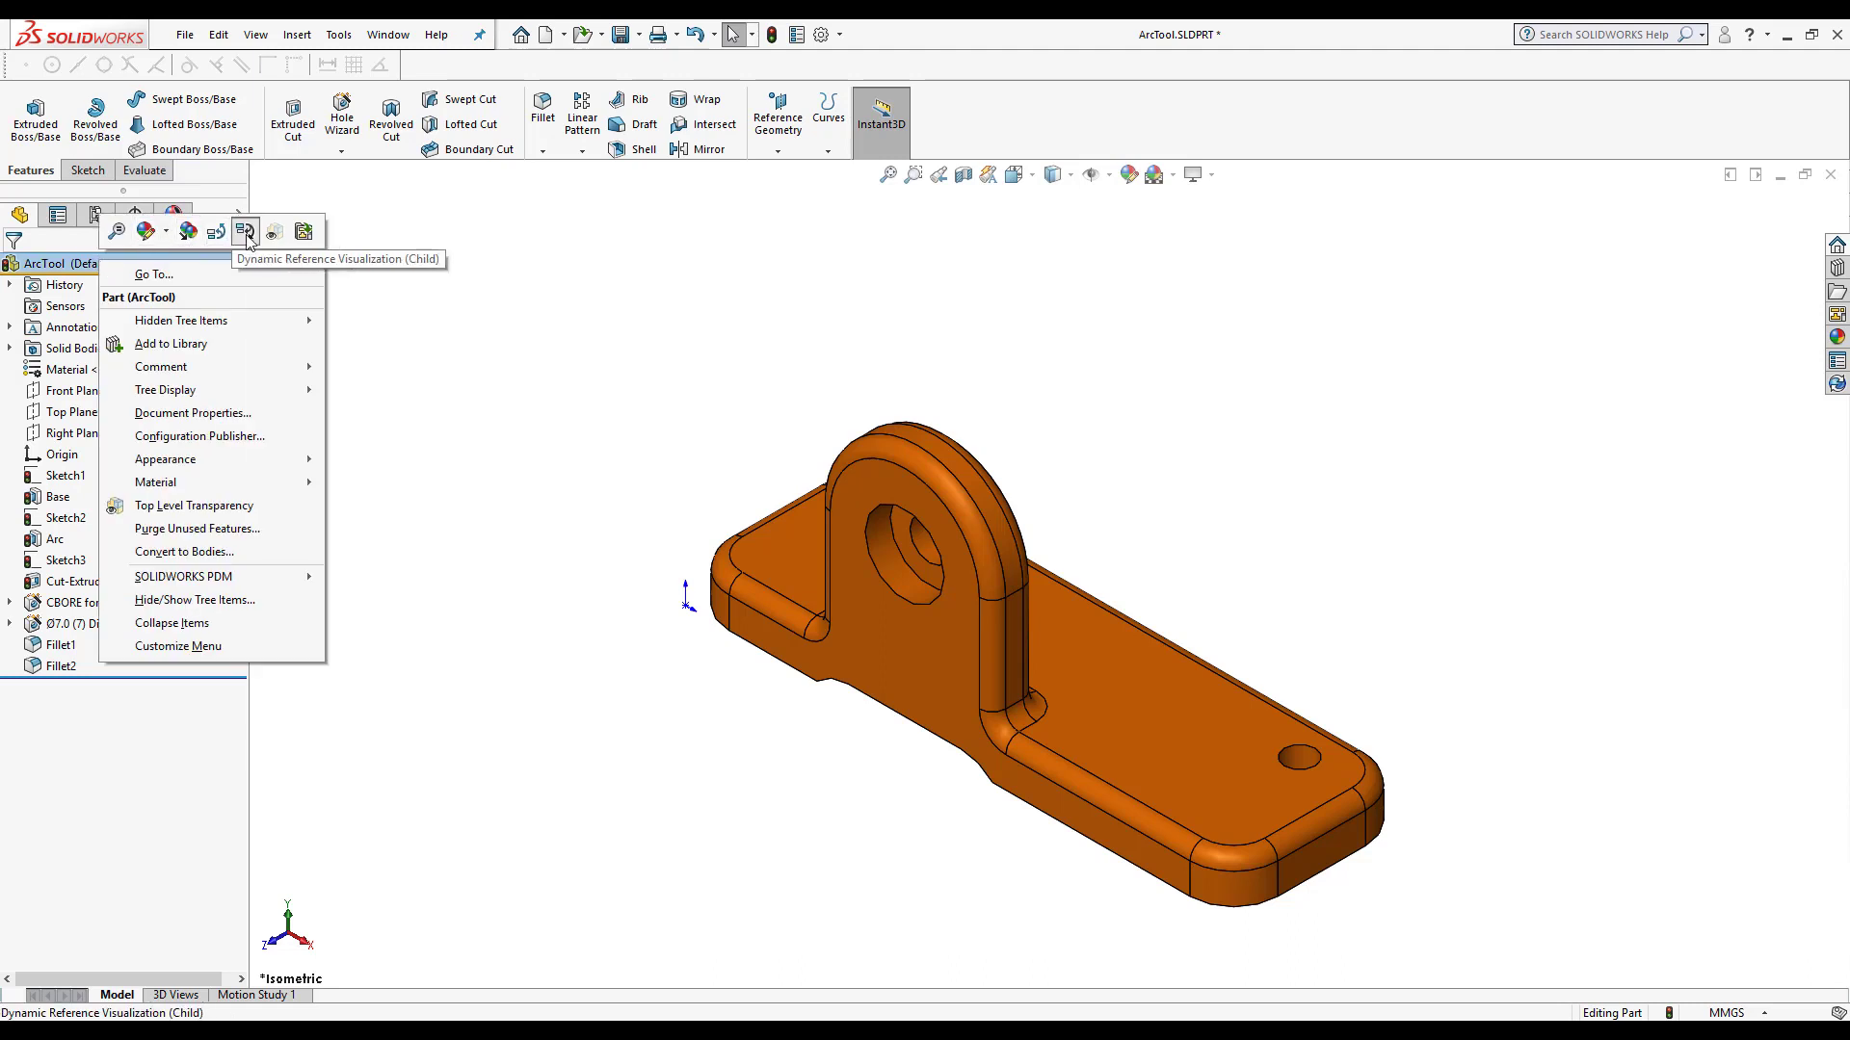
{"action": "left_click", "coordinate": [350, 317]}
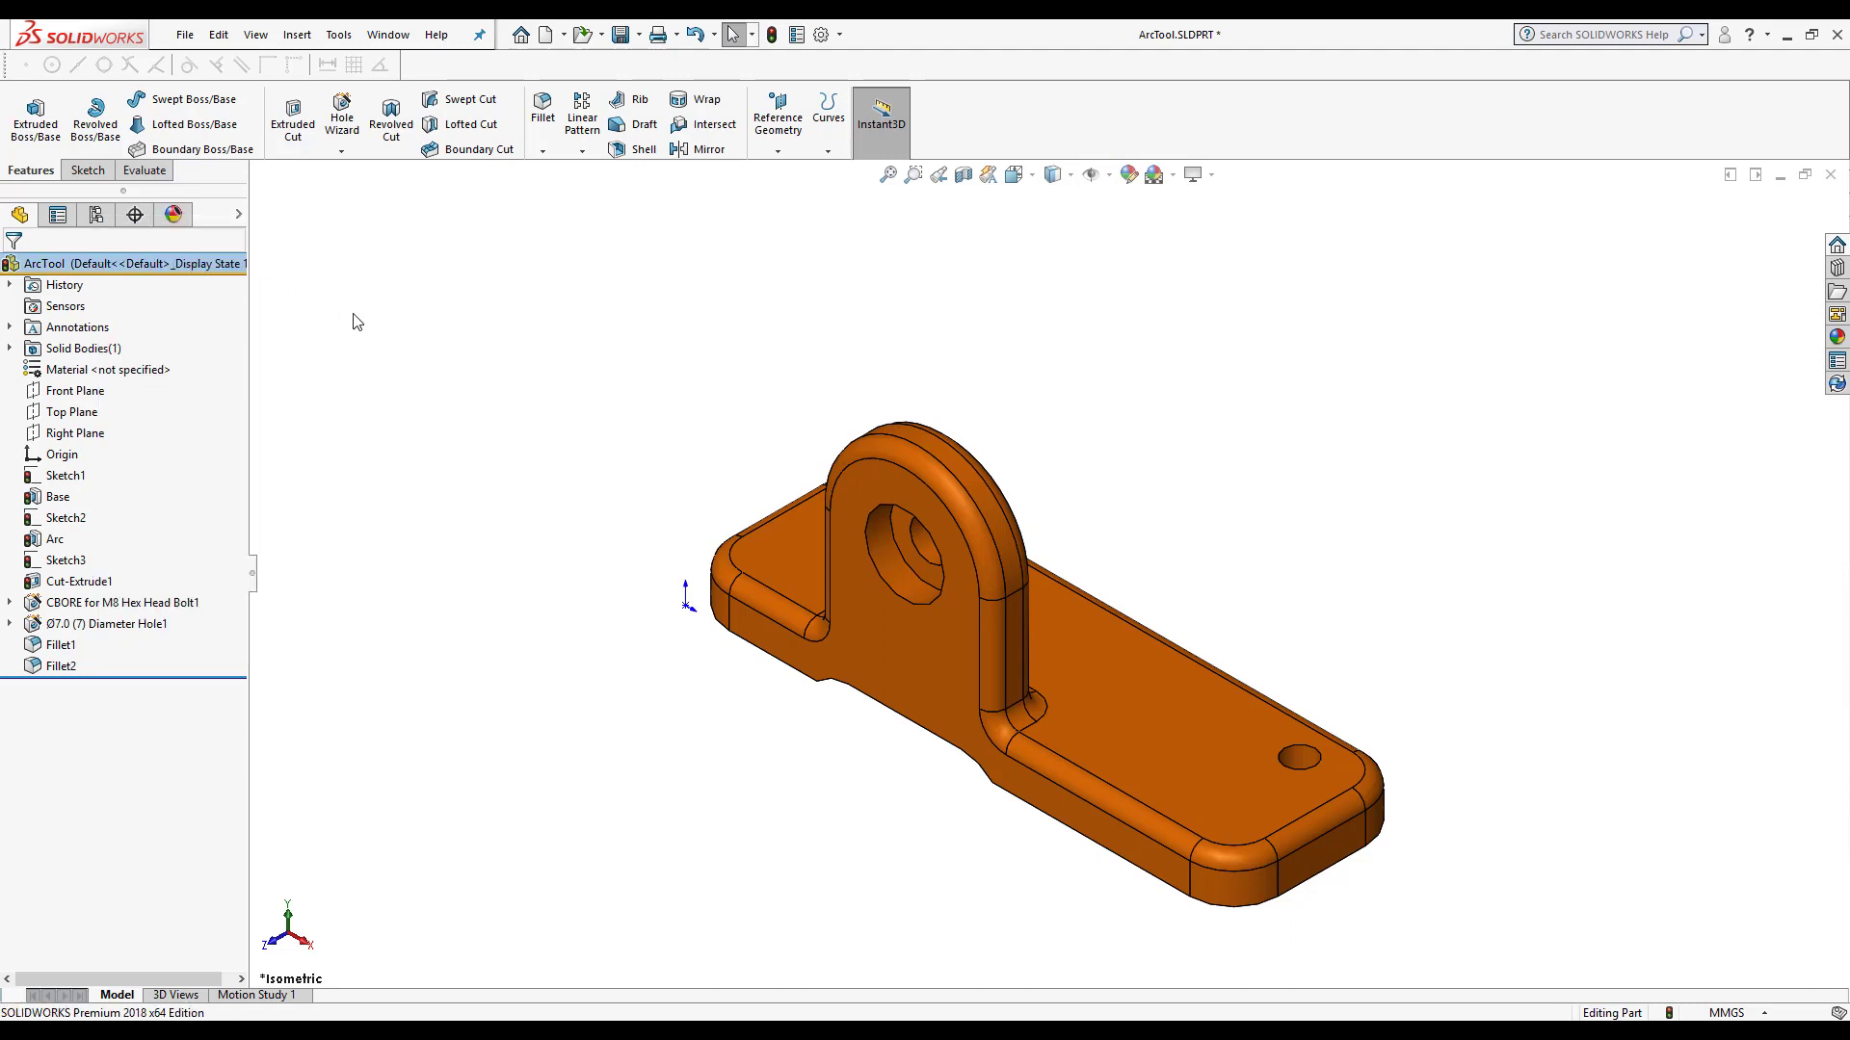
Step: Enable Dynamic Reference Visualization (Parent) and (Child), then select Arc to show its references
{"action": "right_click", "coordinate": [85, 267]}
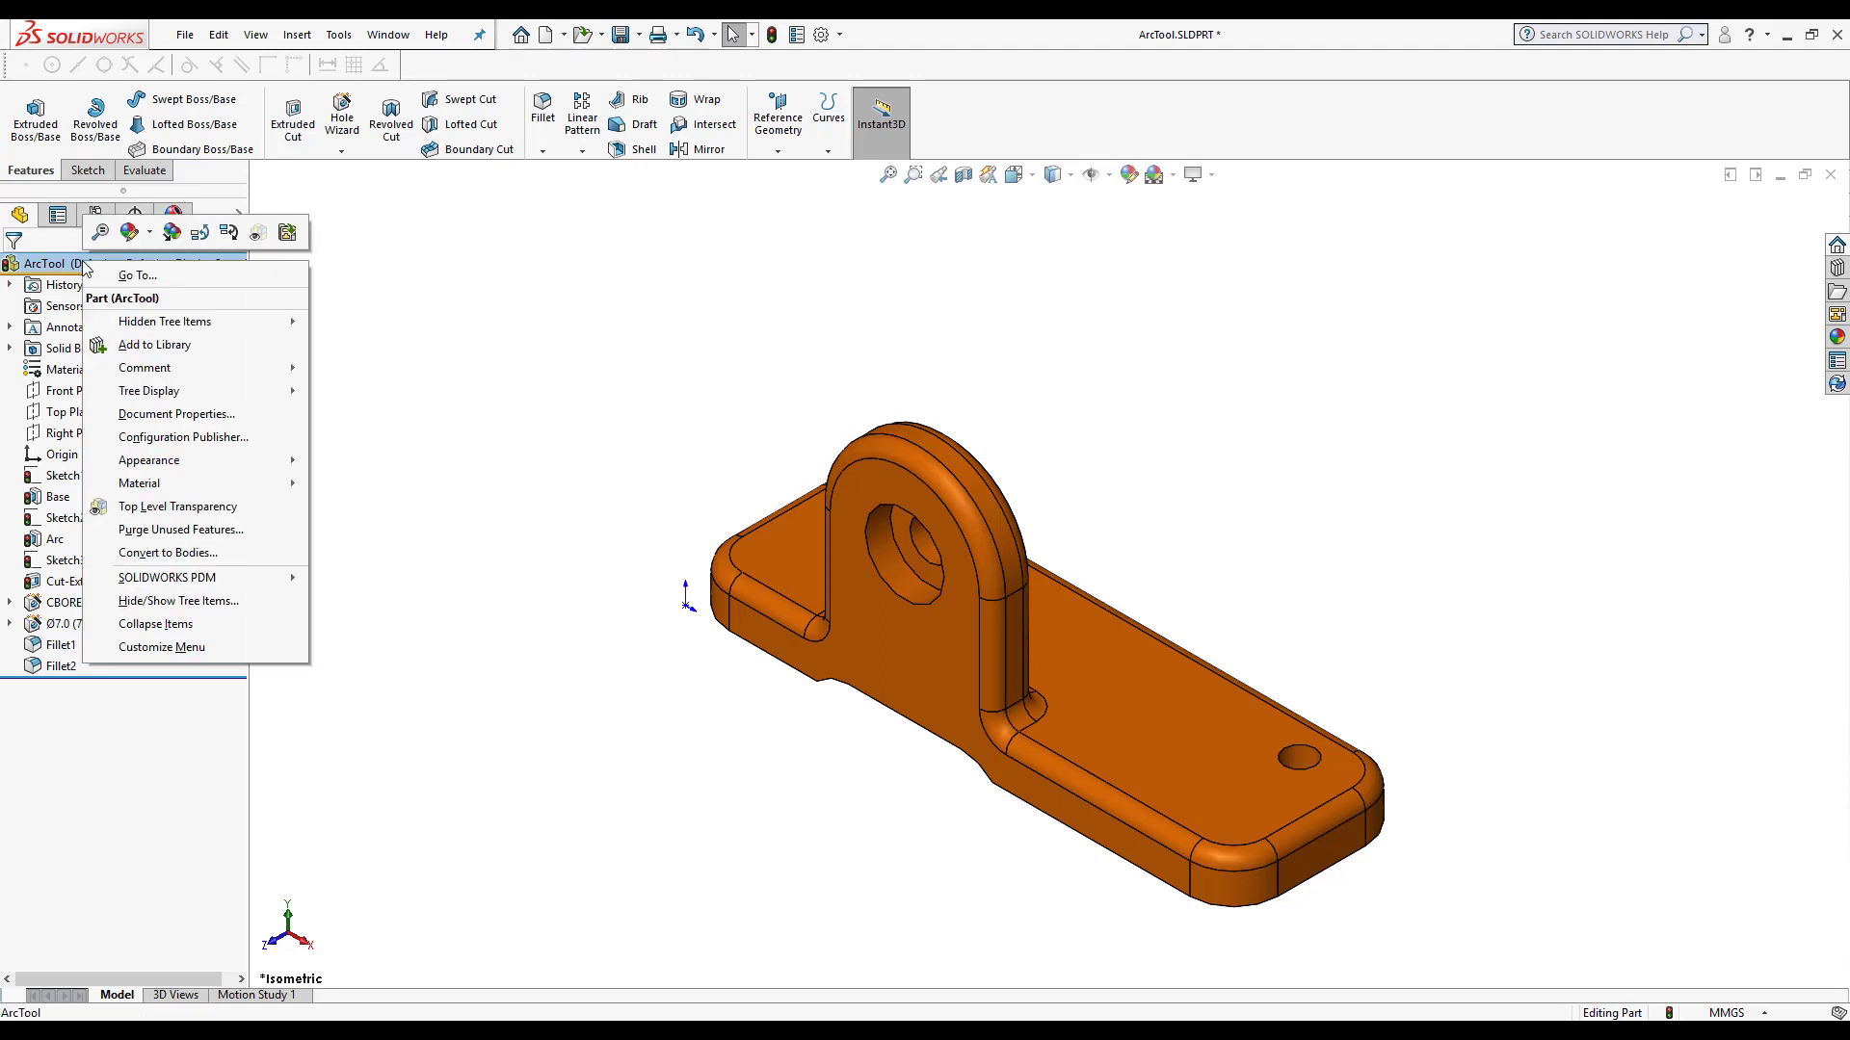
{"action": "left_click", "coordinate": [199, 240]}
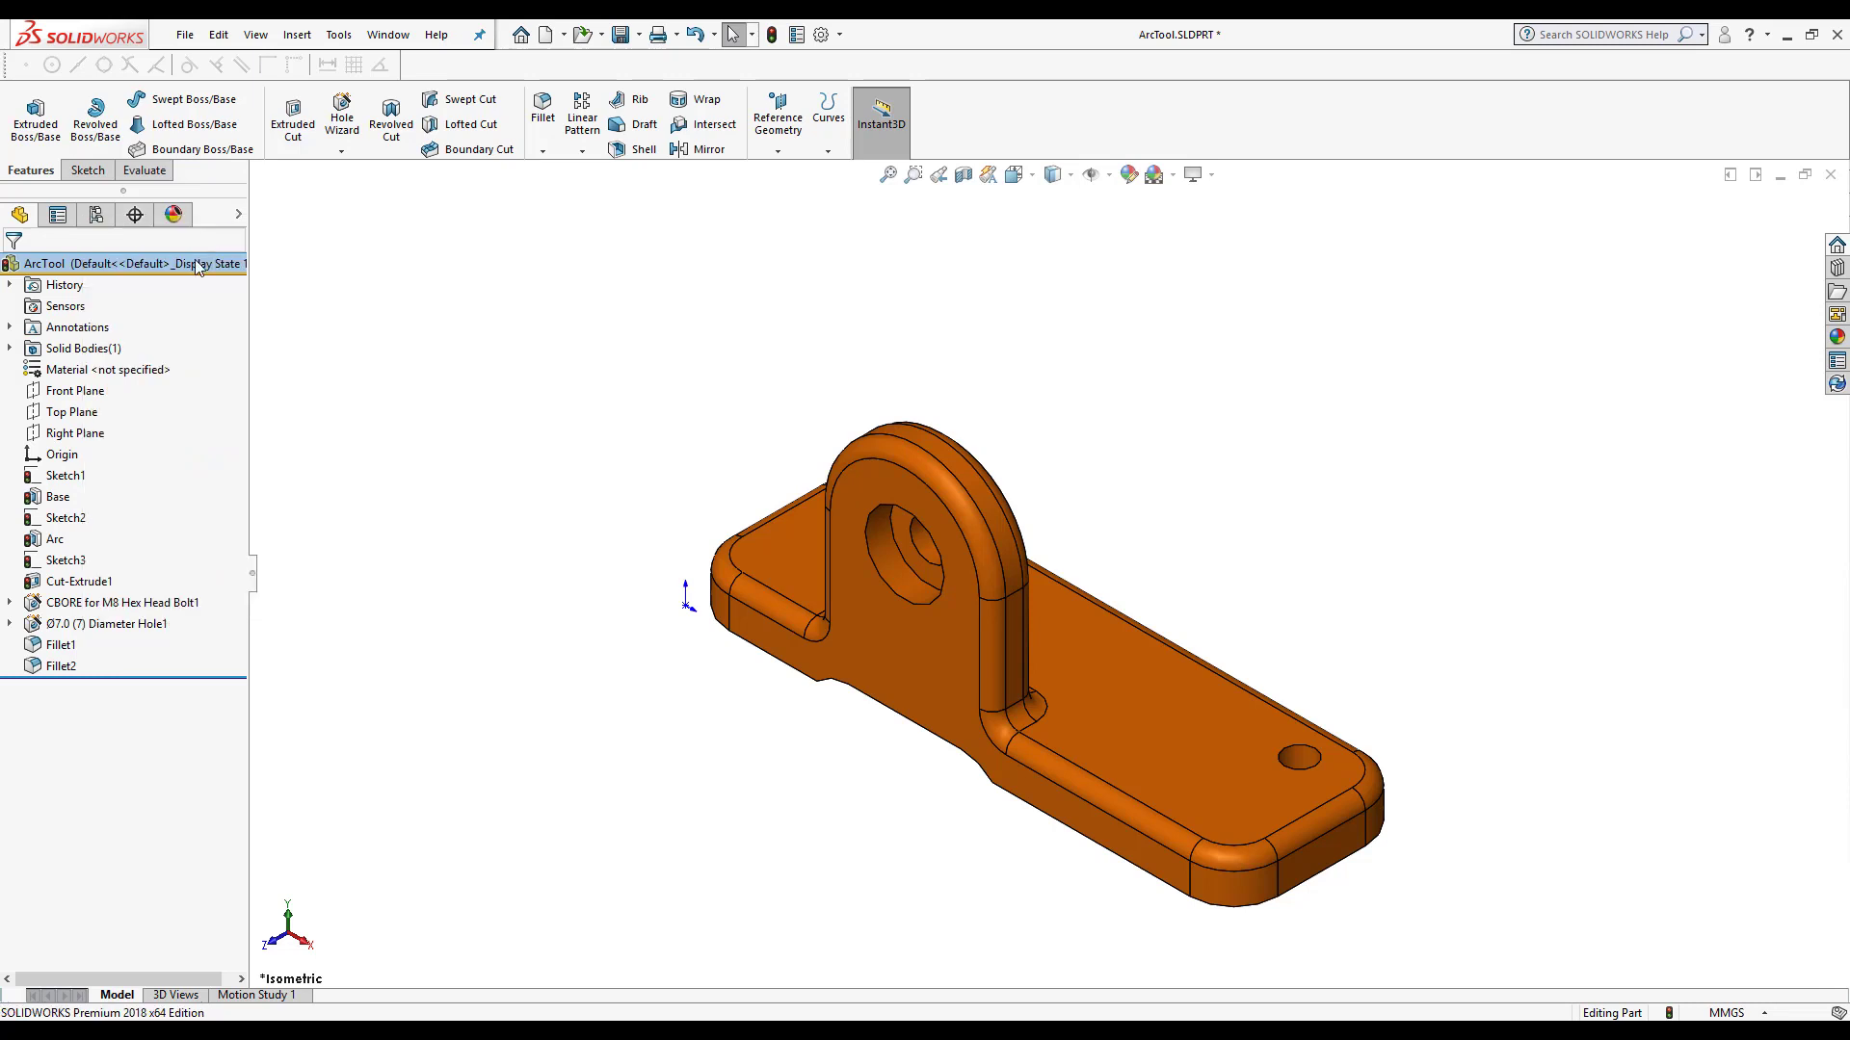
{"action": "right_click", "coordinate": [104, 265]}
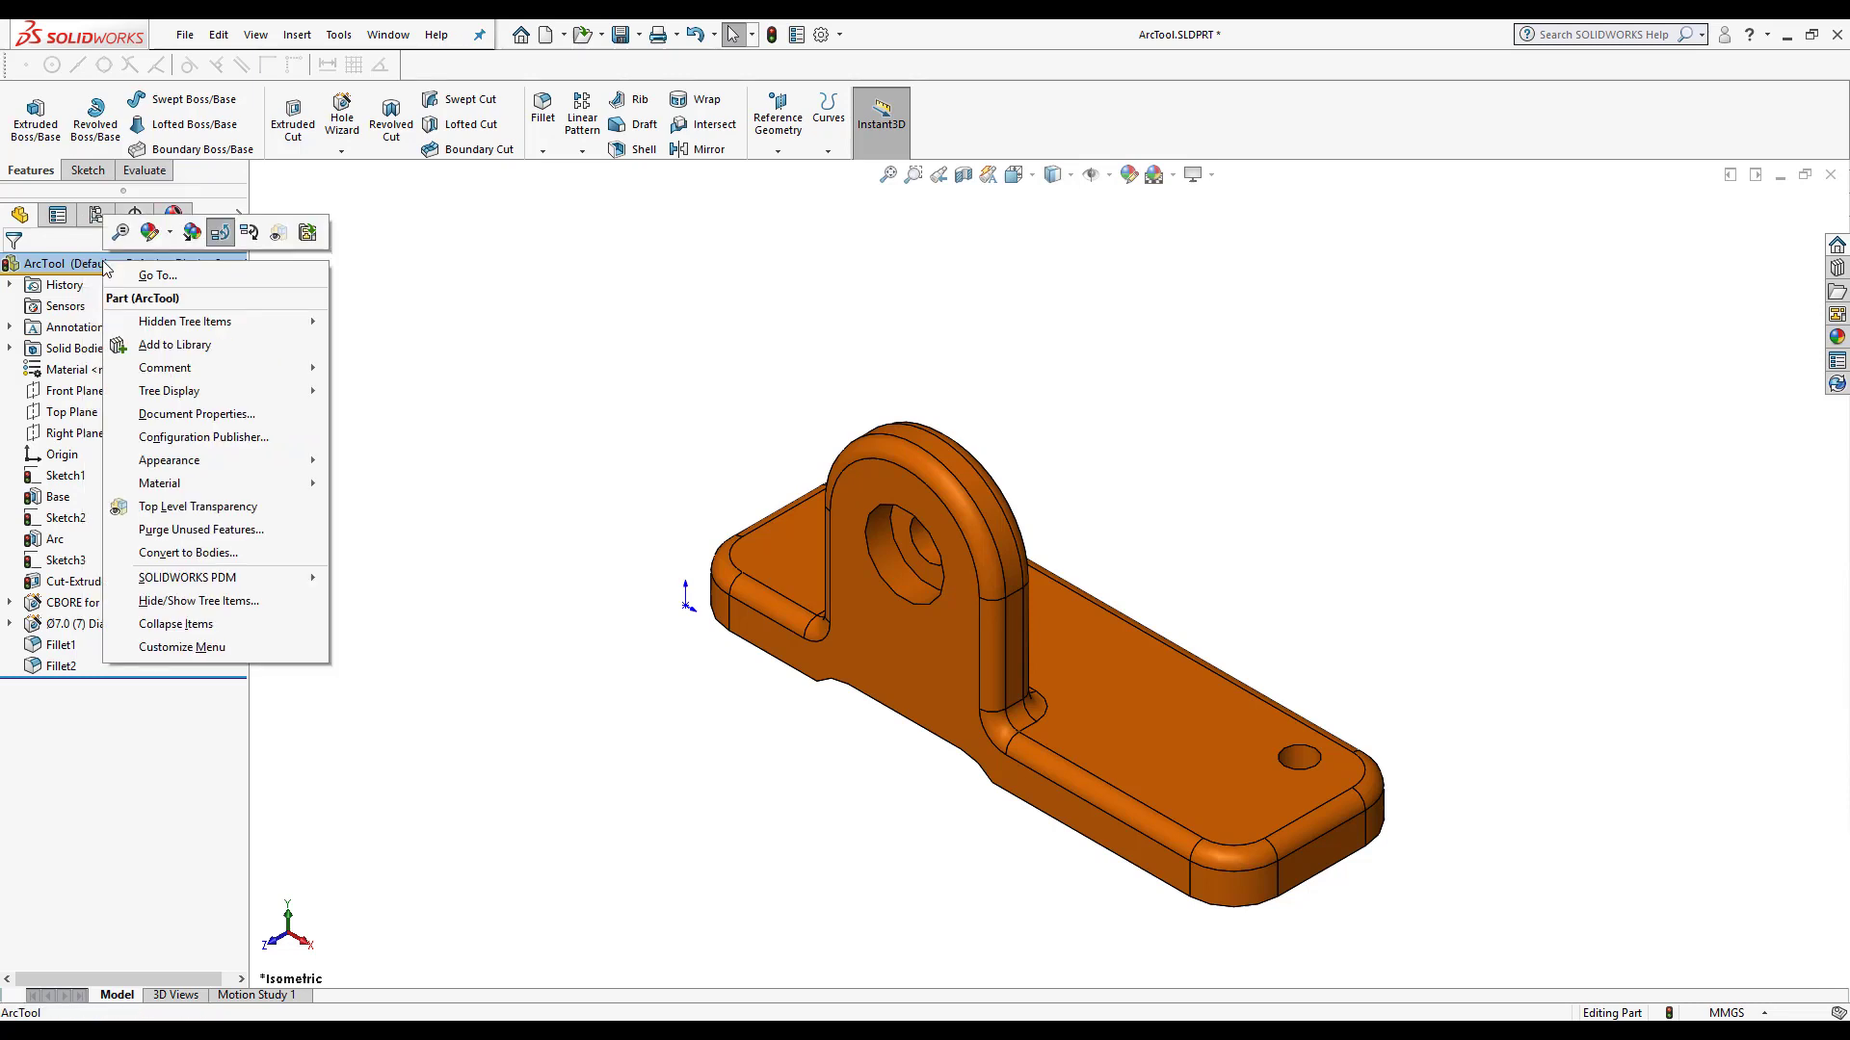
{"action": "left_click", "coordinate": [250, 233]}
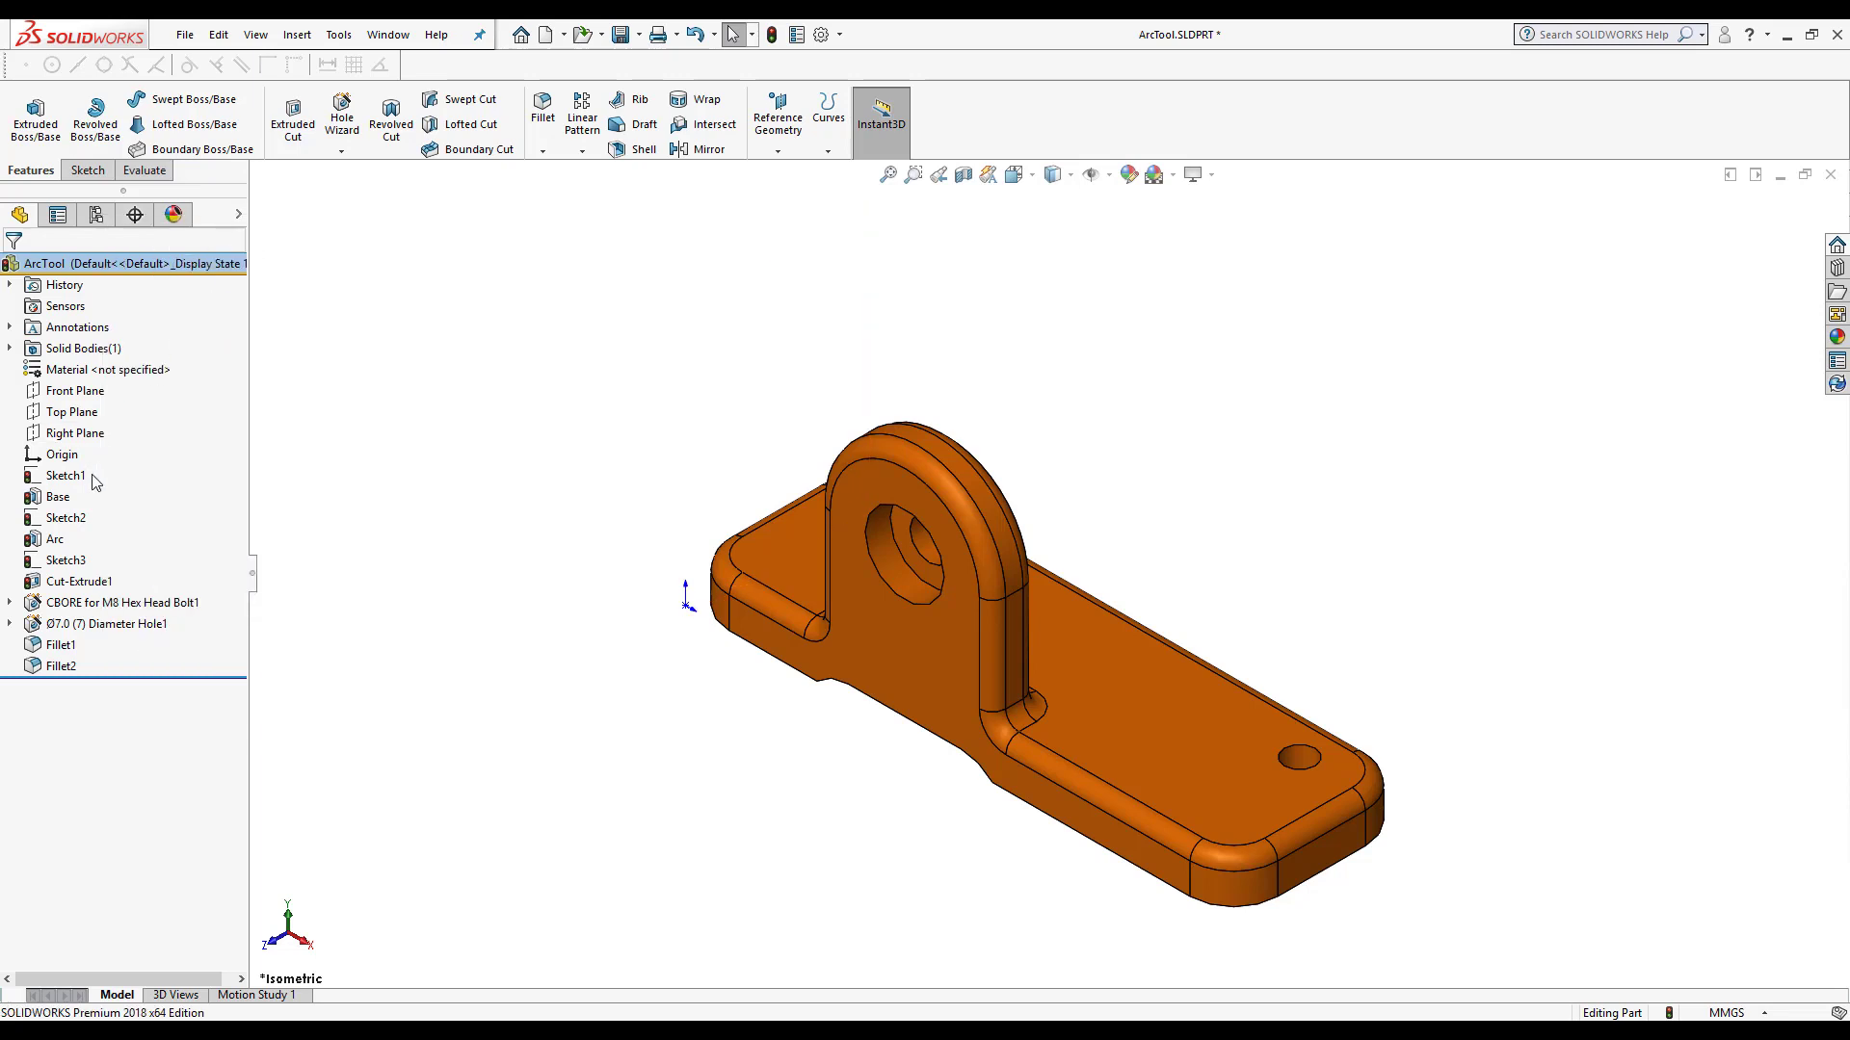
{"action": "left_click", "coordinate": [69, 539]}
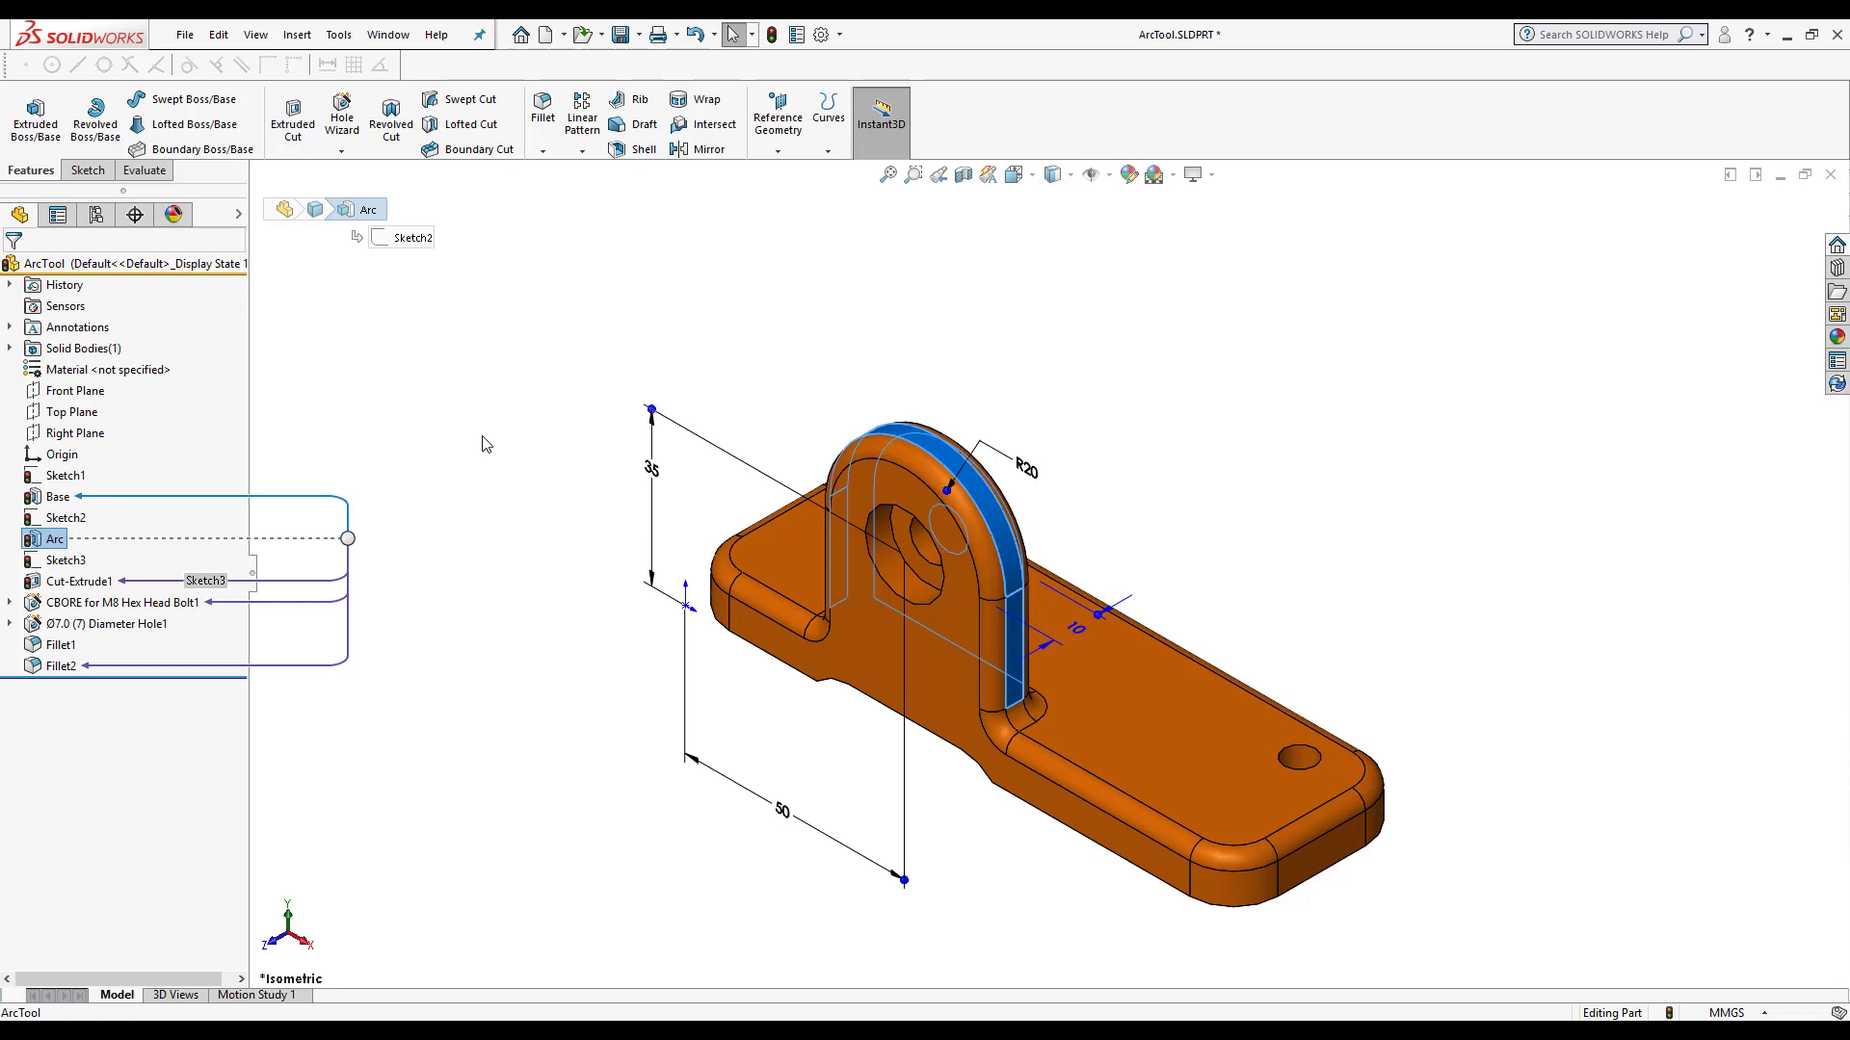
Step: Preview moving Diameter Hole1 and Fillet1 up below CBORE, leaving the feature order unchanged
{"action": "left_click", "coordinate": [484, 441]}
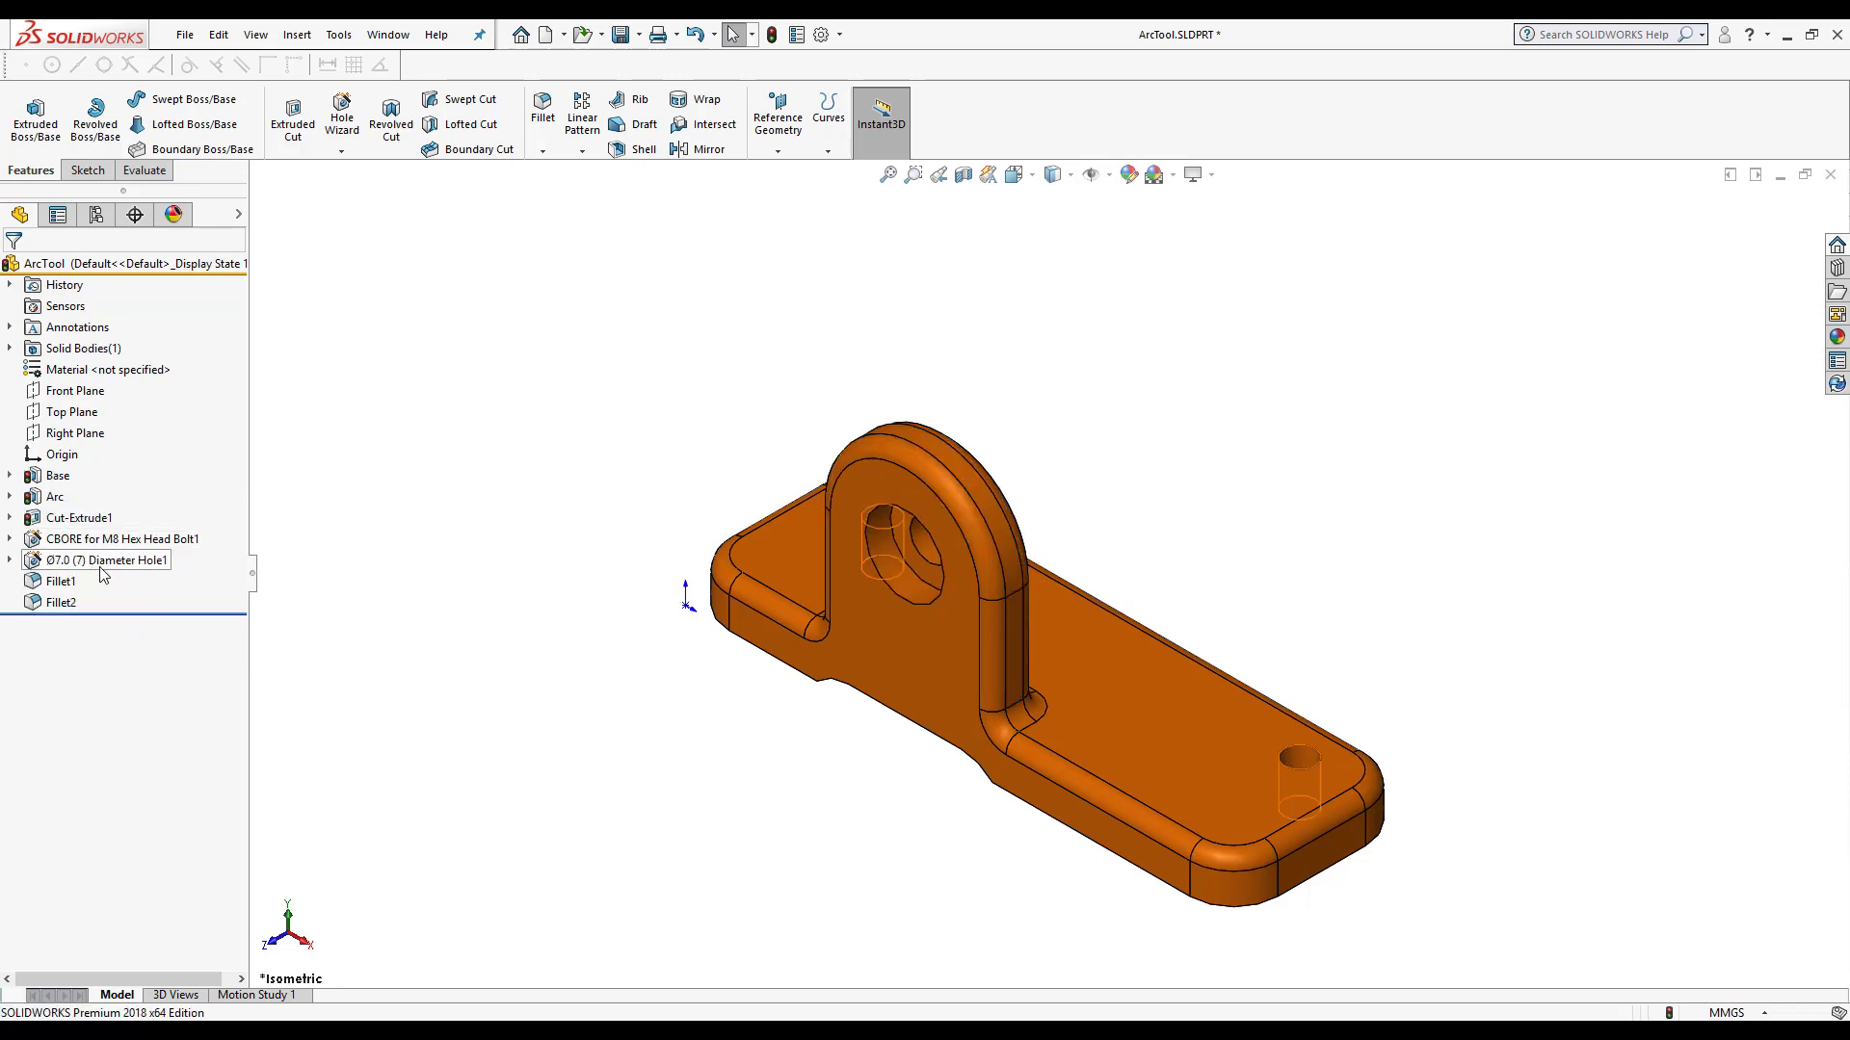
{"action": "left_click_drag", "start_coordinate": [101, 561], "coordinate": [66, 591]}
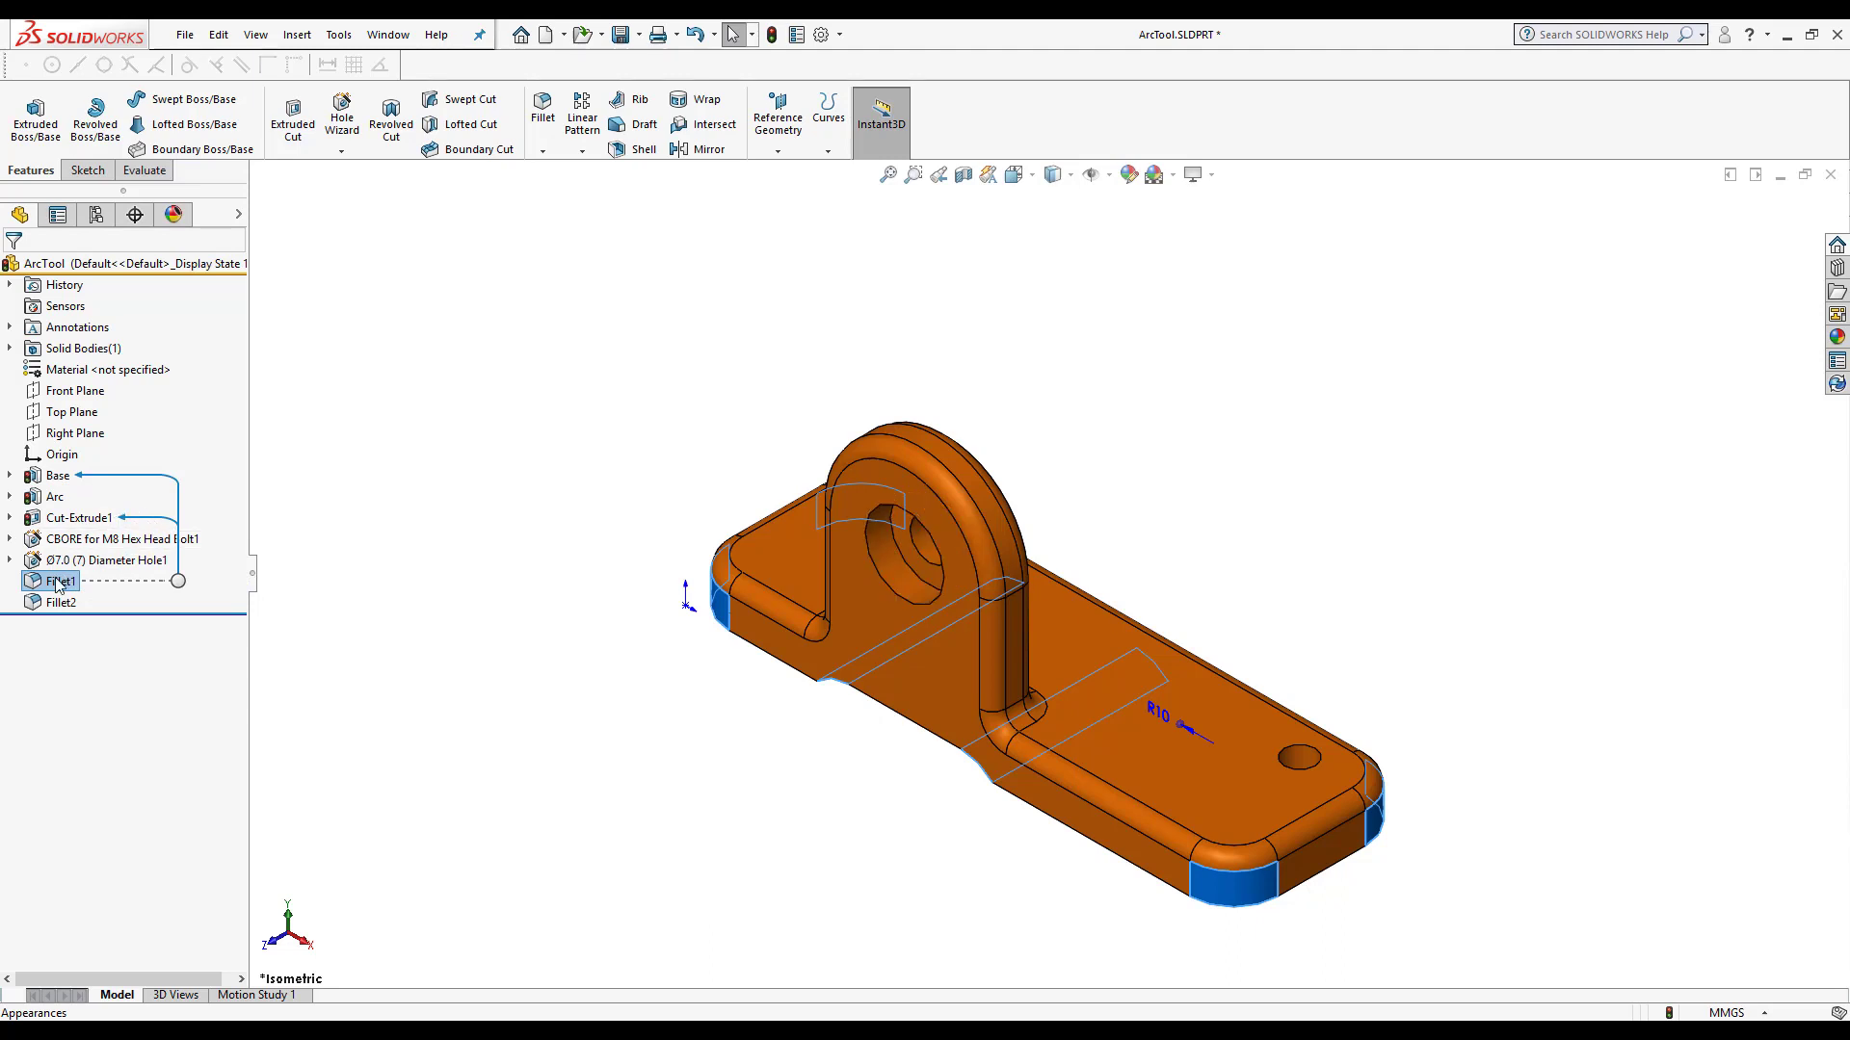
{"action": "mouse_move", "coordinate": [60, 581]}
{"action": "left_mouse_down"}
{"action": "mouse_move", "coordinate": [63, 501]}
{"action": "mouse_move", "coordinate": [60, 581]}
{"action": "left_mouse_up"}
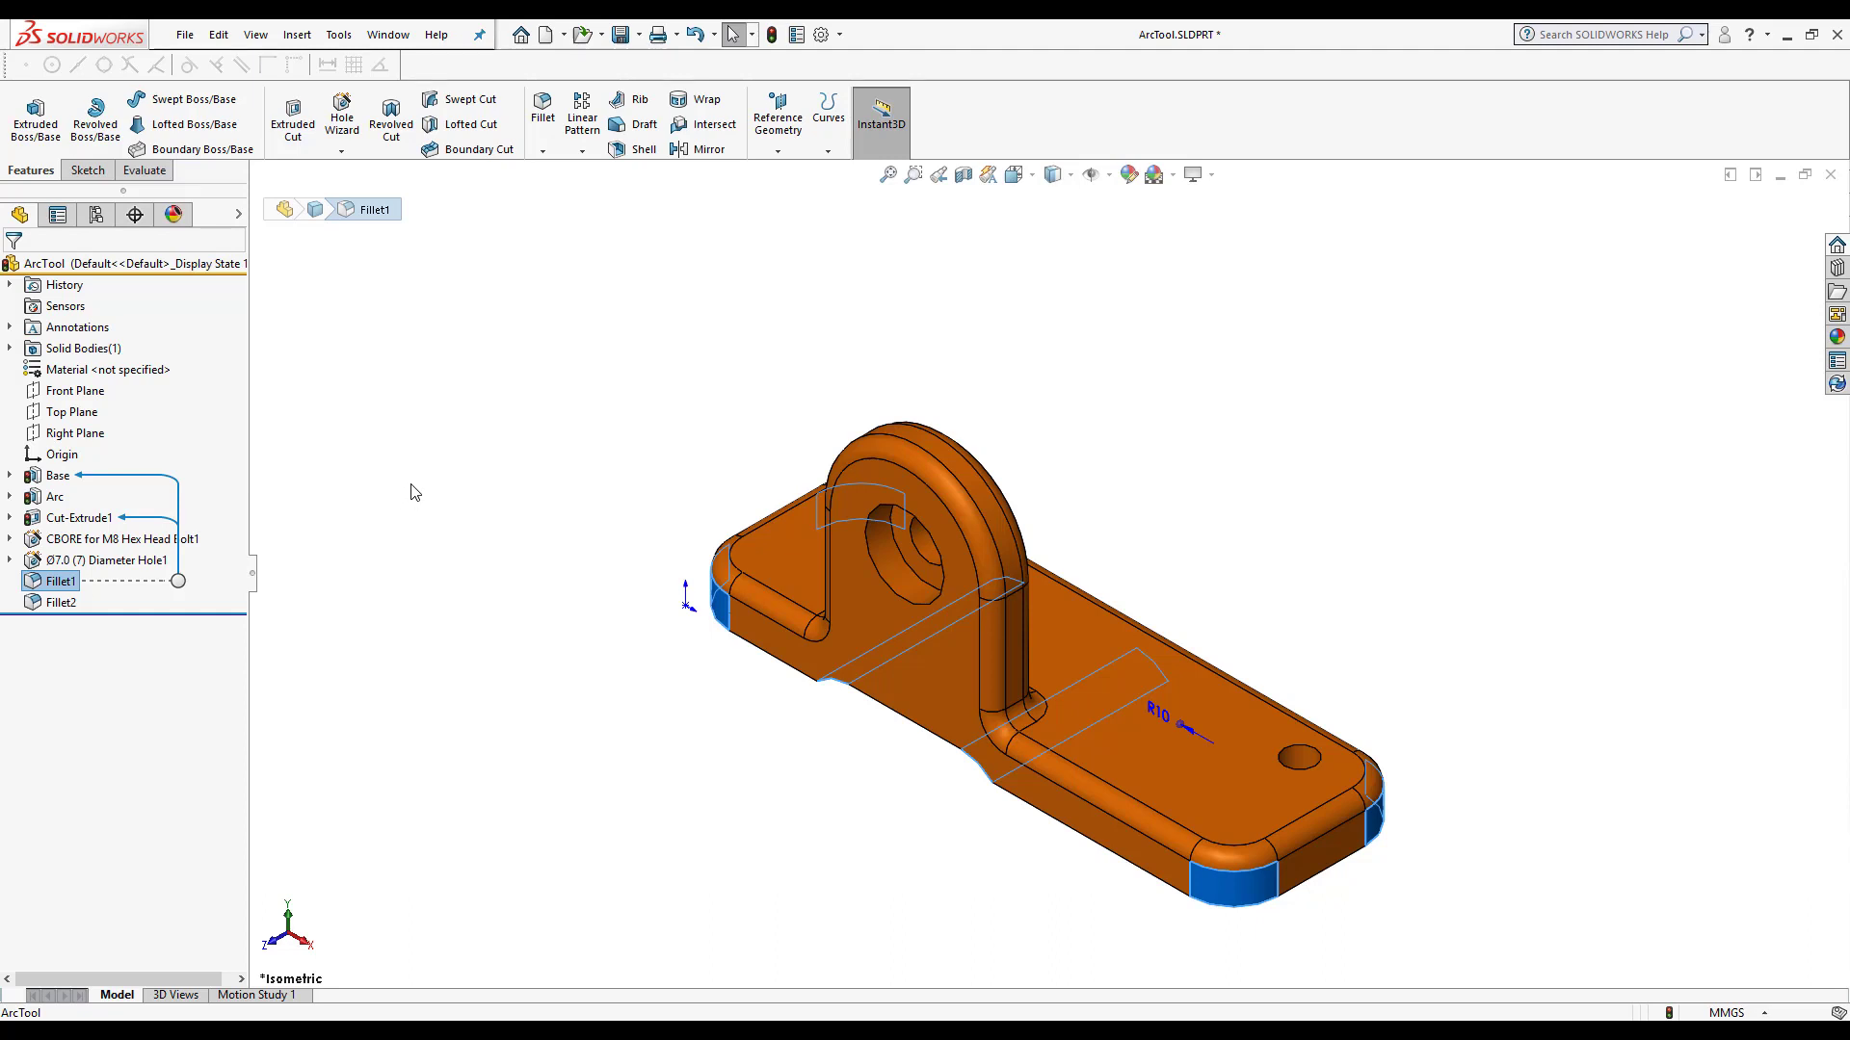
{"action": "left_click", "coordinate": [442, 443]}
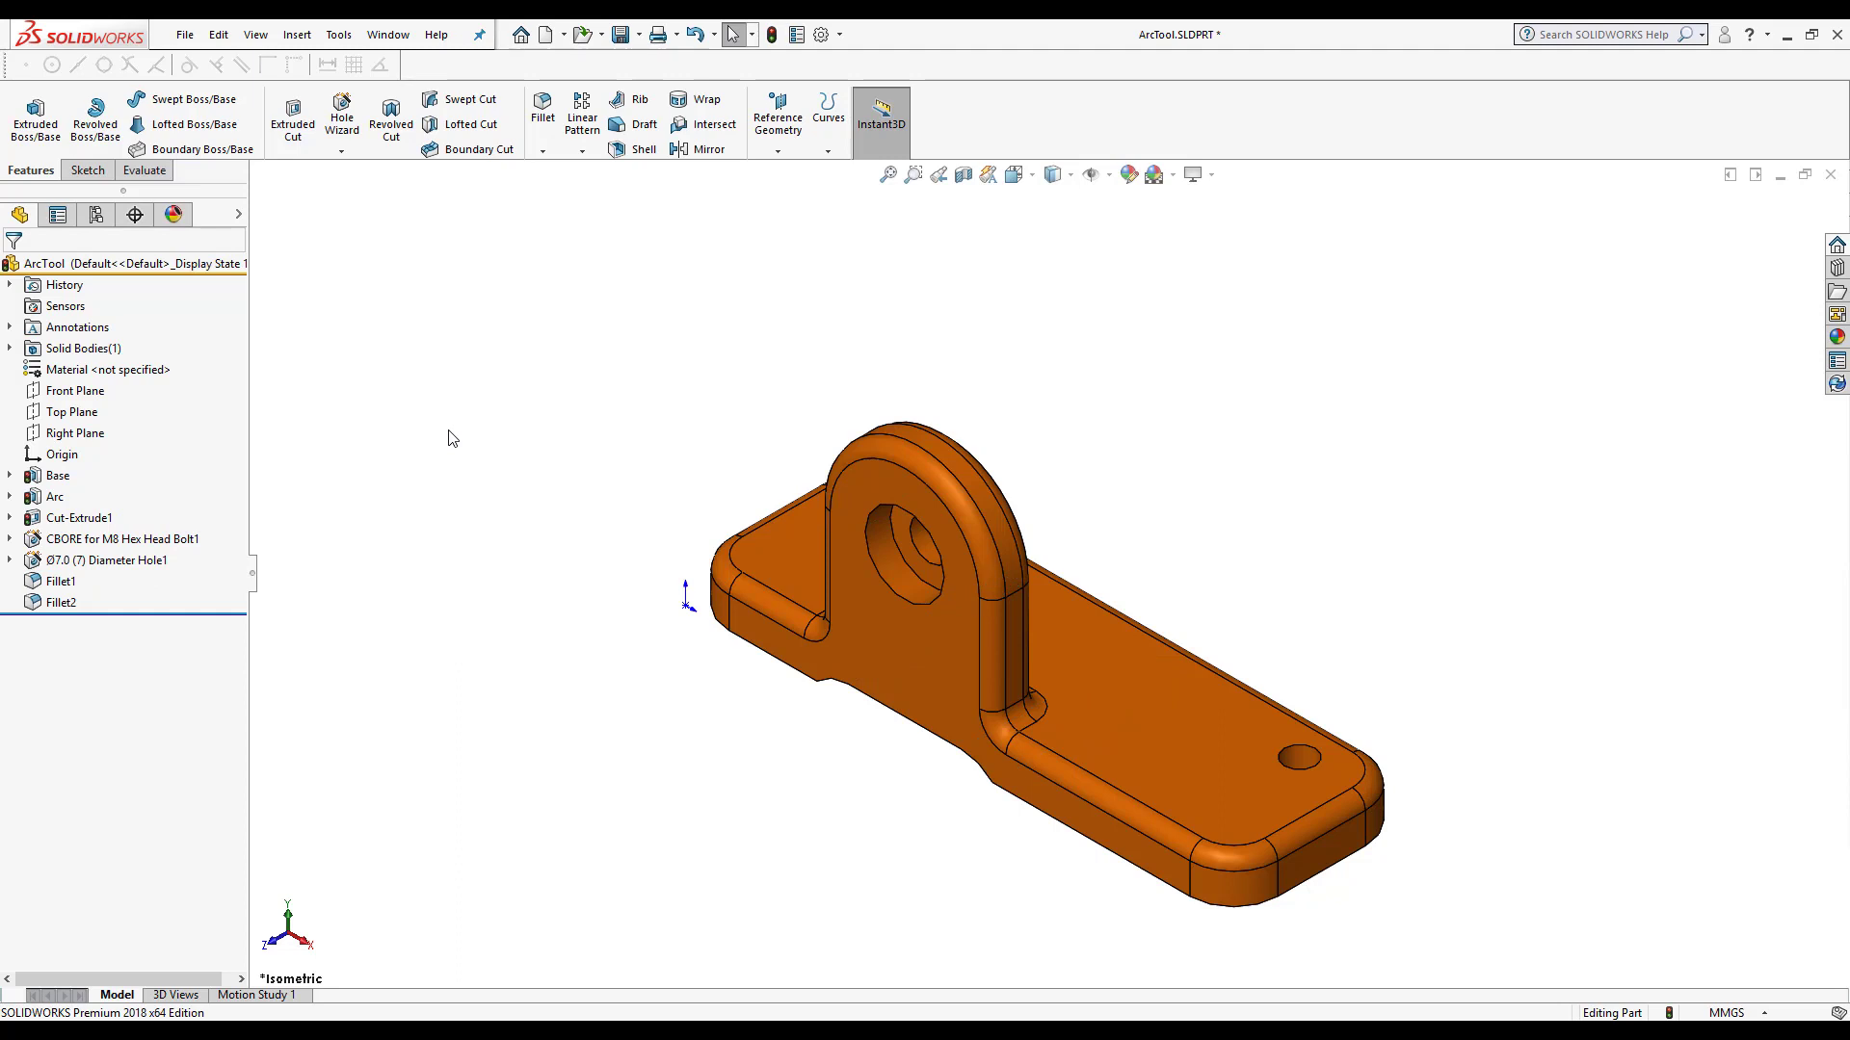
{"action": "left_click", "coordinate": [73, 242]}
{"action": "type", "text": "base"}
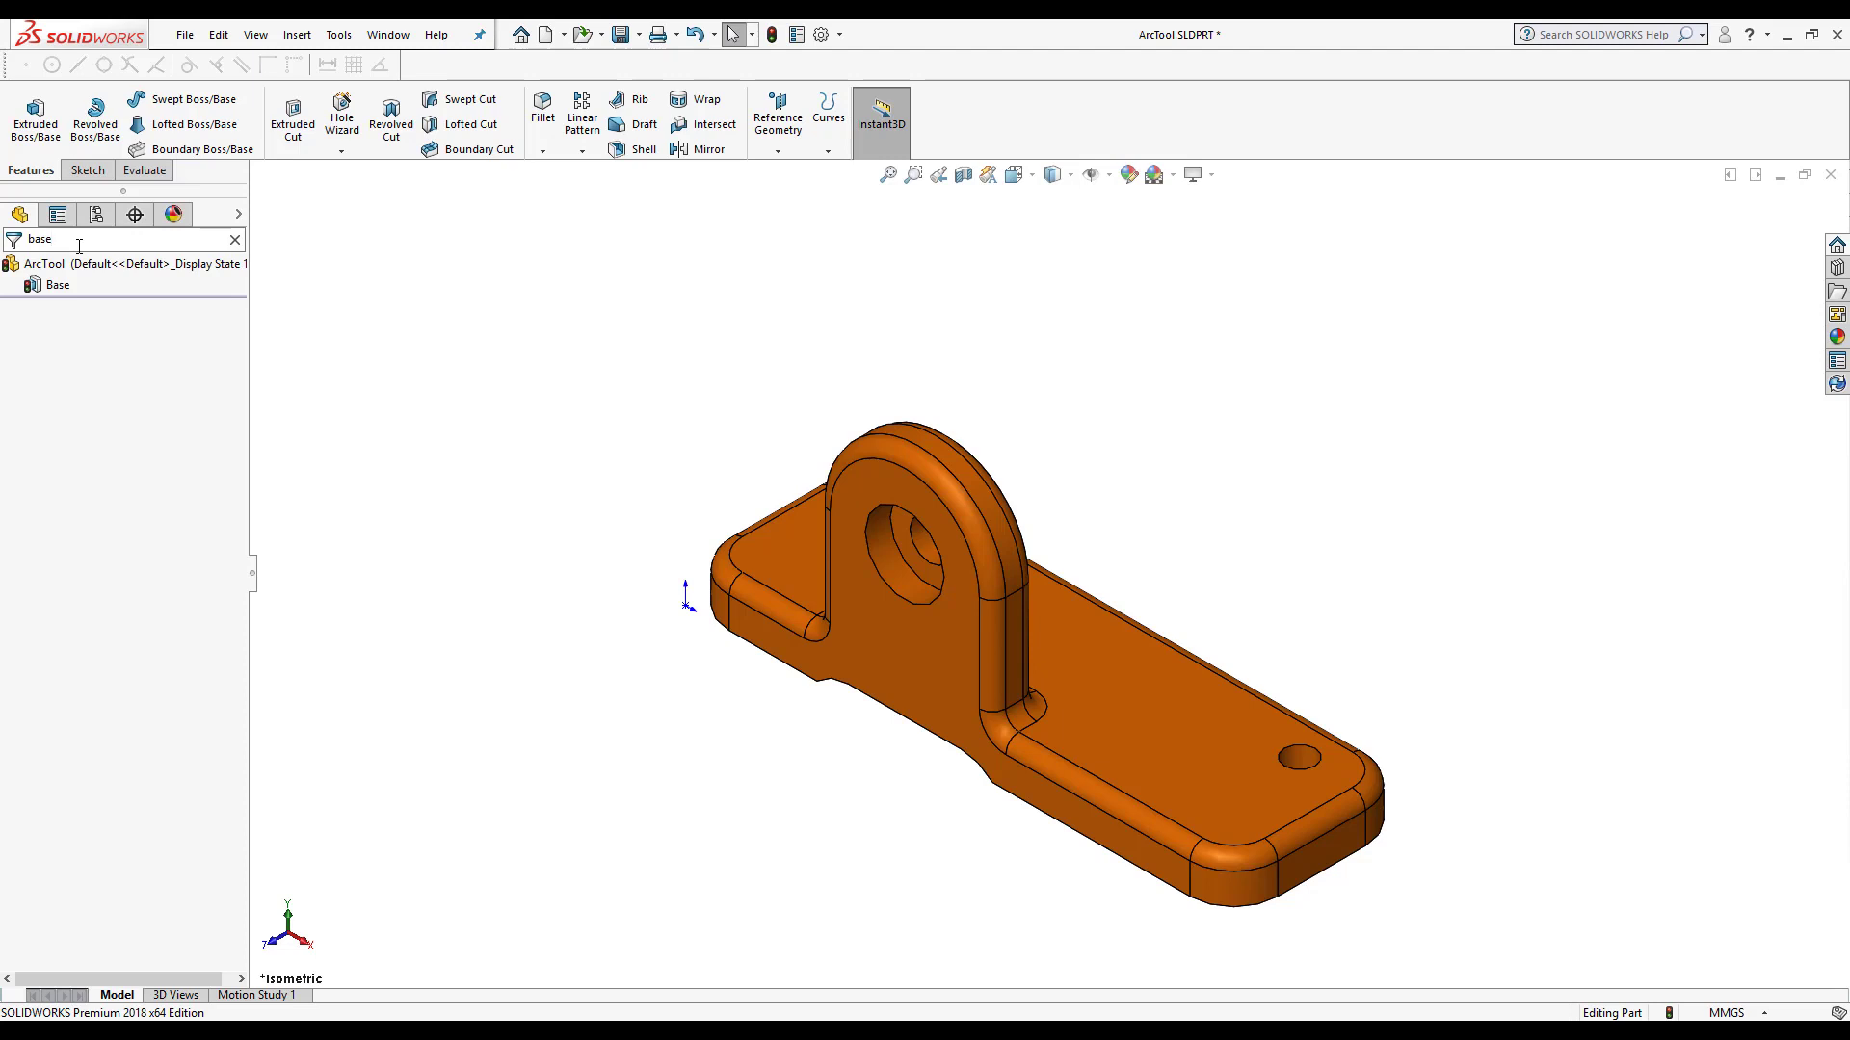
{"action": "key", "text": "BackSpace"}
{"action": "key", "text": "BackSpace"}
{"action": "key", "text": "BackSpace"}
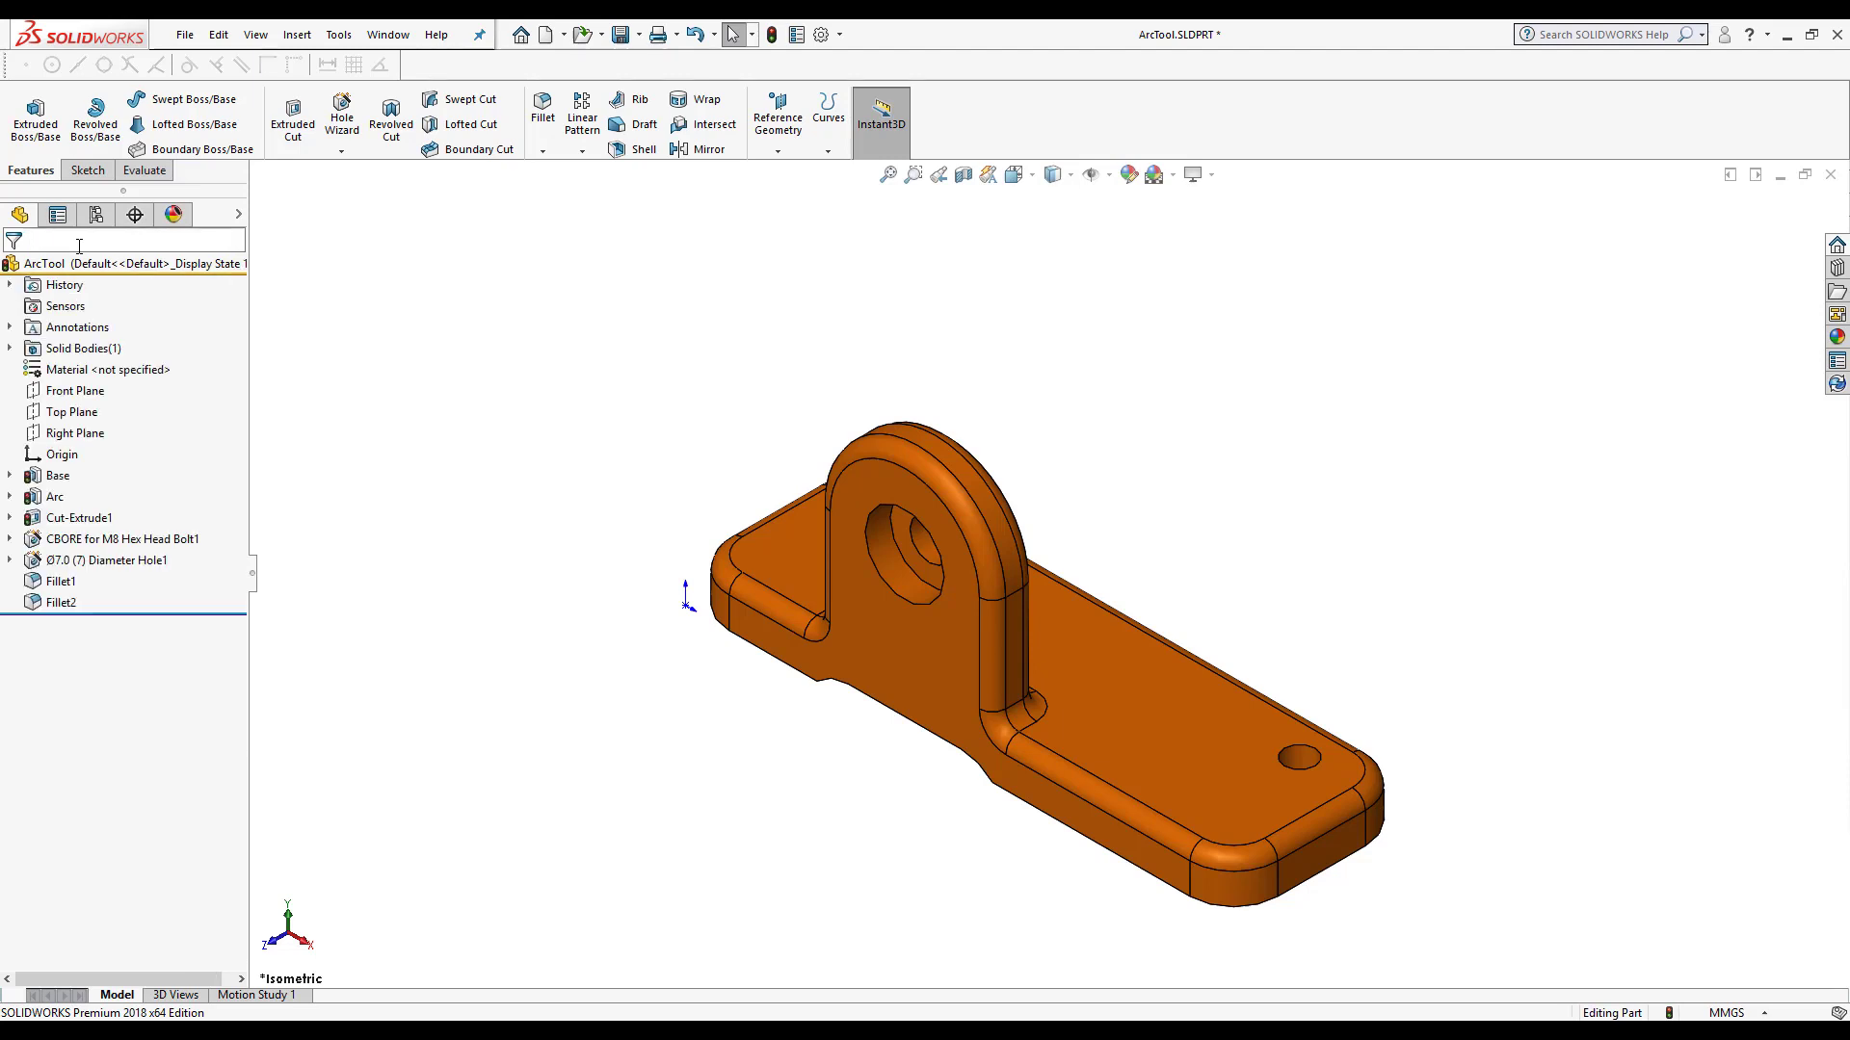